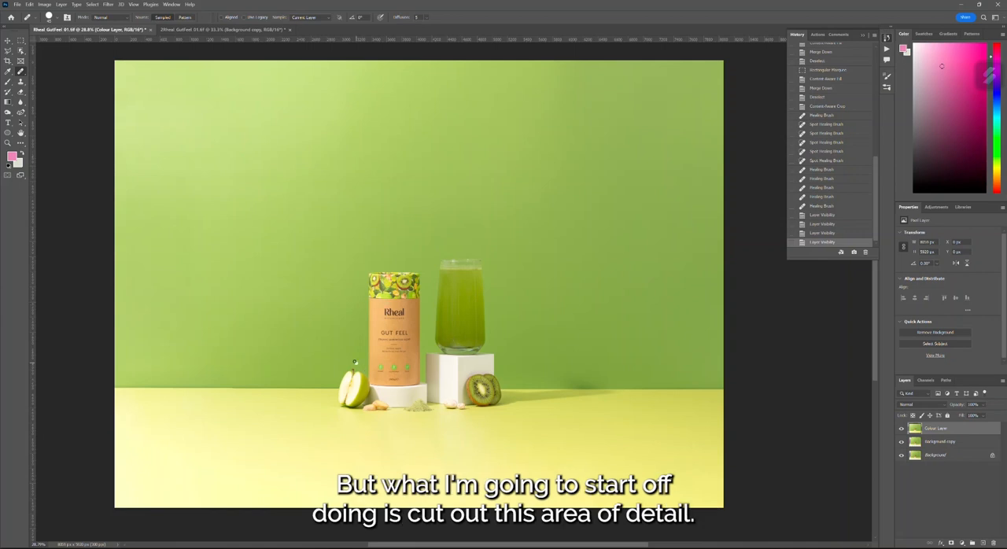
scroll(330, 334, up, 2)
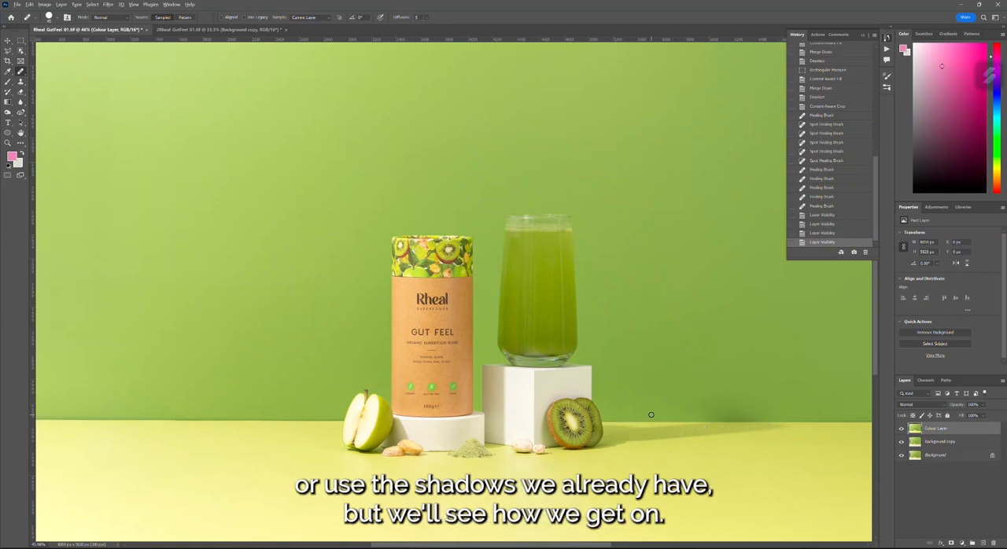
scroll(650, 414, down, 2)
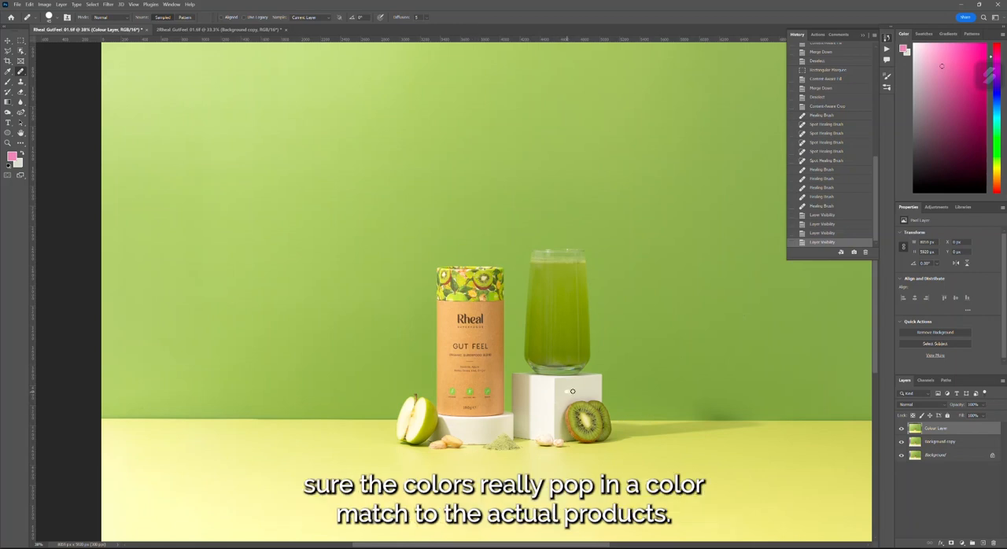
scroll(671, 447, down, 1)
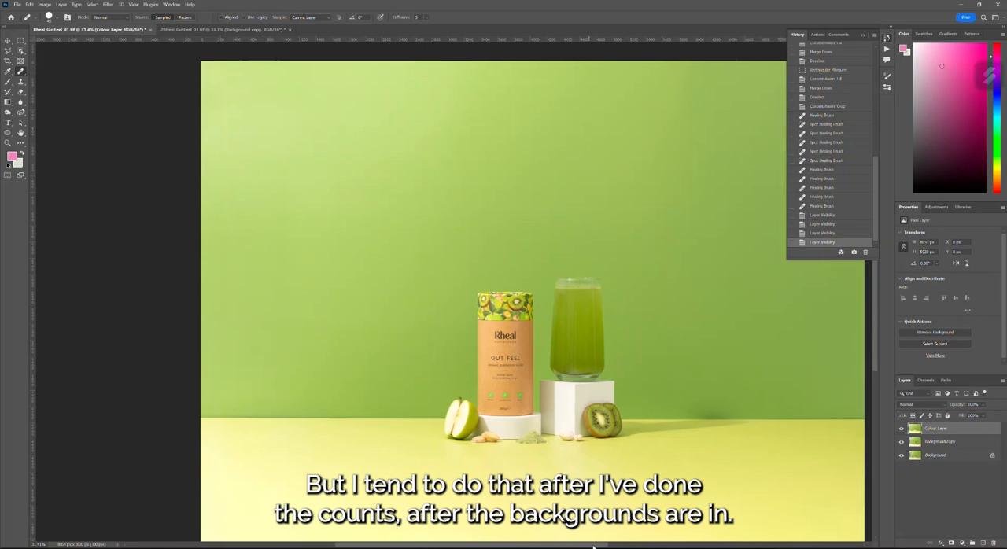
scroll(528, 420, down, 1)
scroll(461, 356, up, 1)
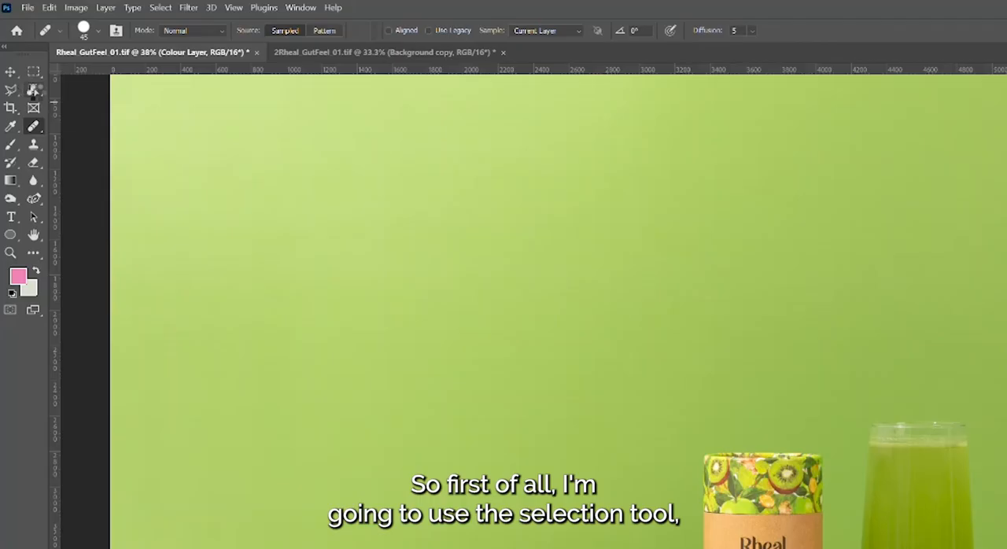
- Select the tin, the glass, the podiums, the apple, the kiwi and the small ingredients together with the Object Selection tool
click(20, 50)
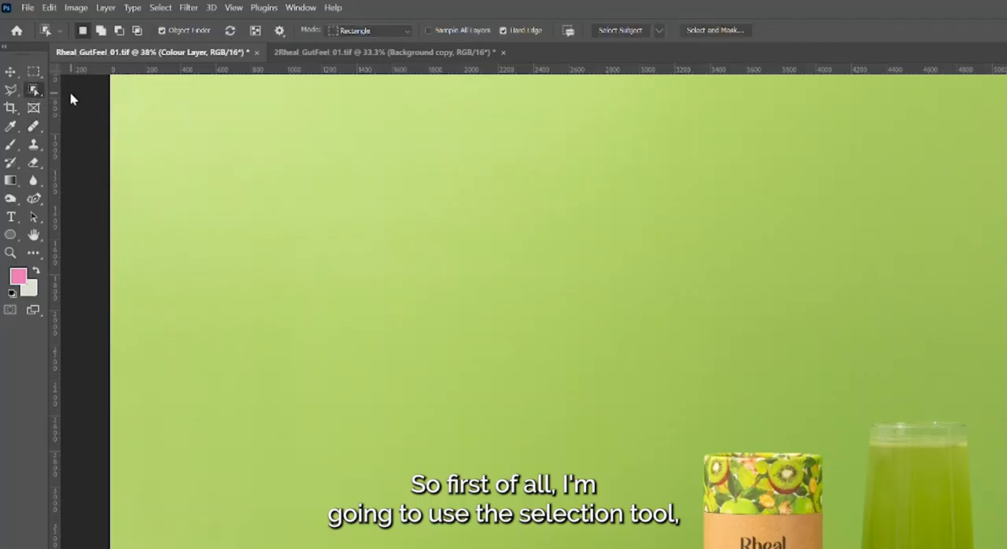
right_click(38, 91)
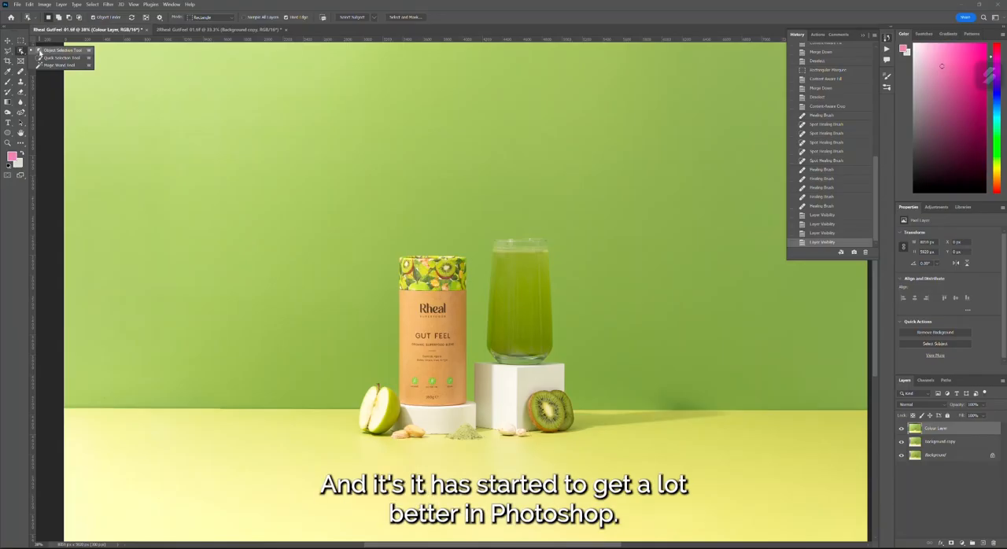
scroll(430, 276, up, 2)
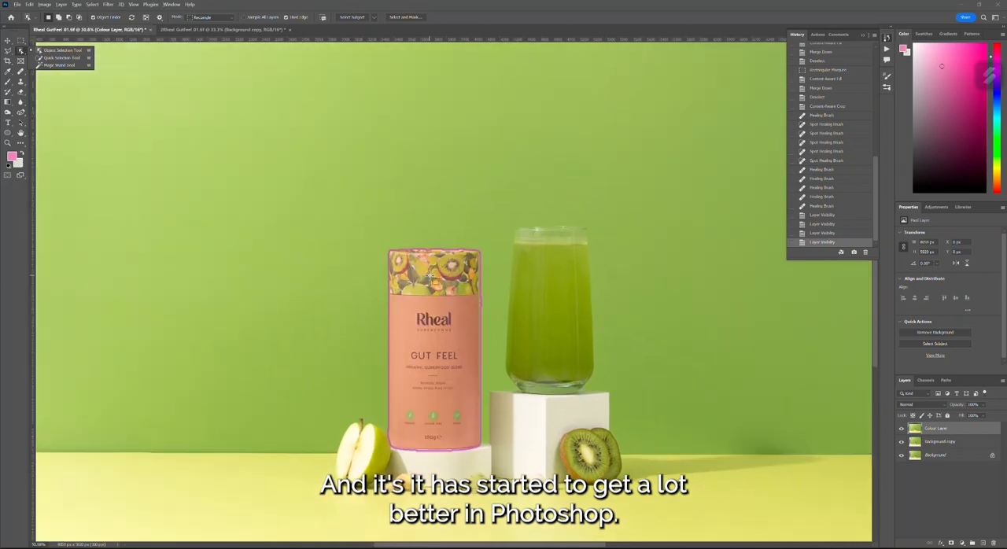
scroll(431, 276, down, 1)
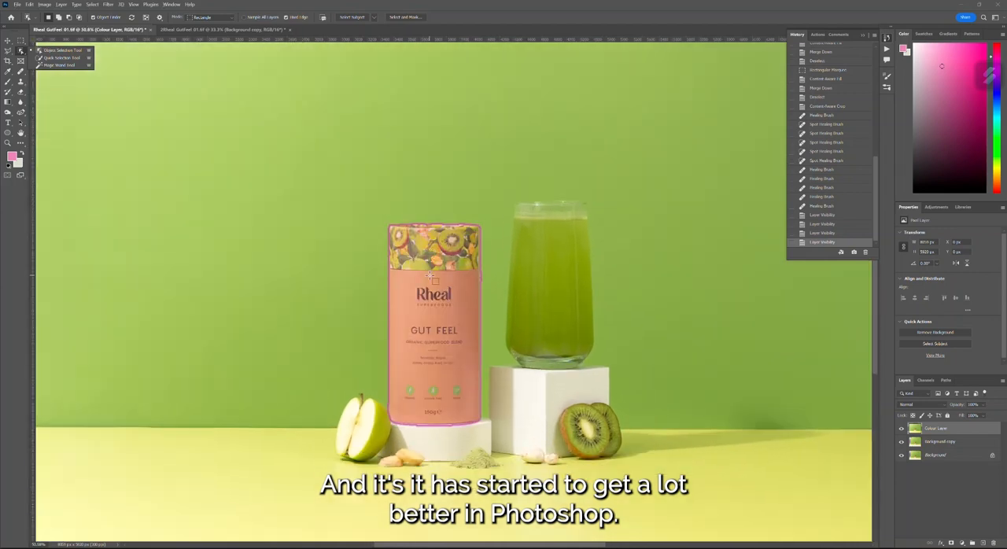
click(459, 311)
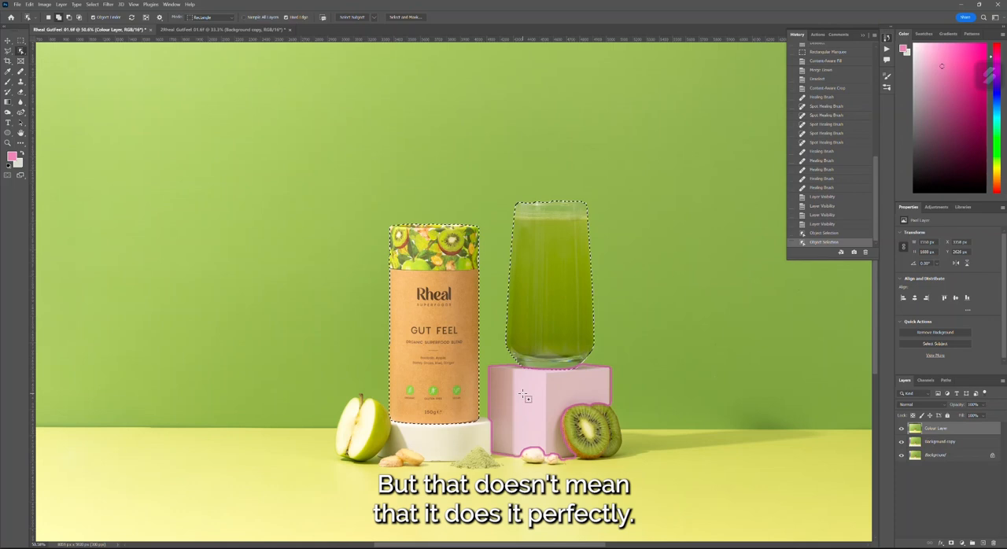
shift+click(524, 395)
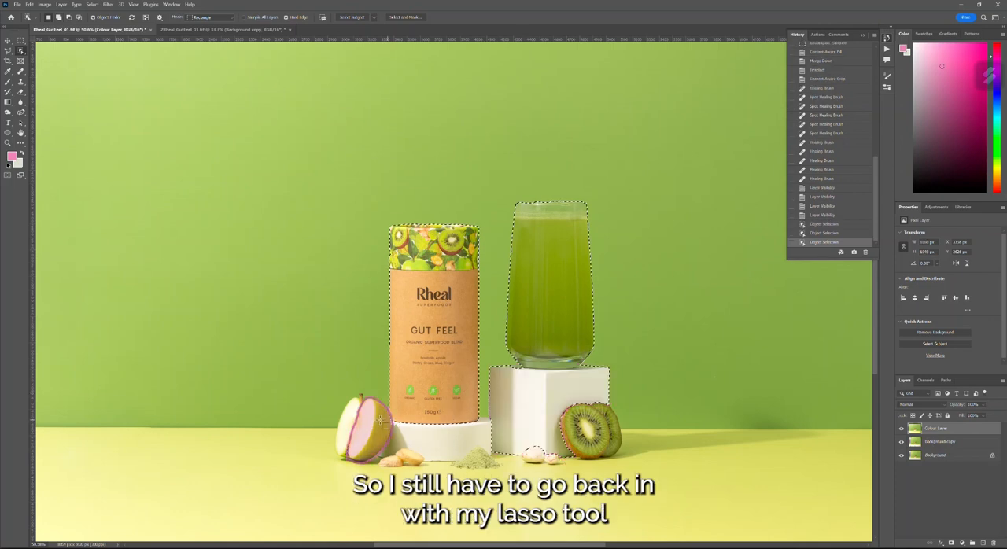
drag(327, 395, 626, 474)
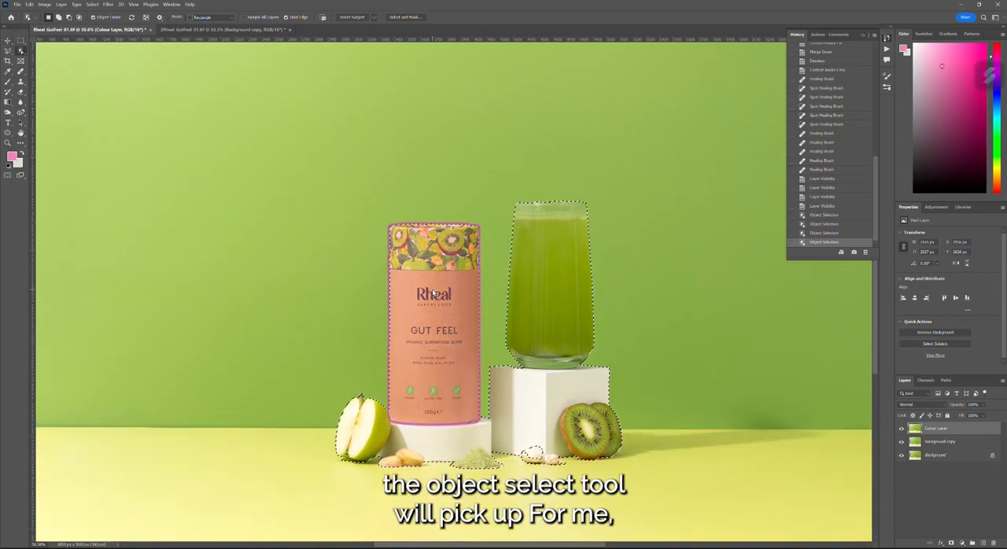
- Add the missed areas along the glass's upper rim to the selection with the Polygonal Lasso tool
scroll(469, 258, up, 3)
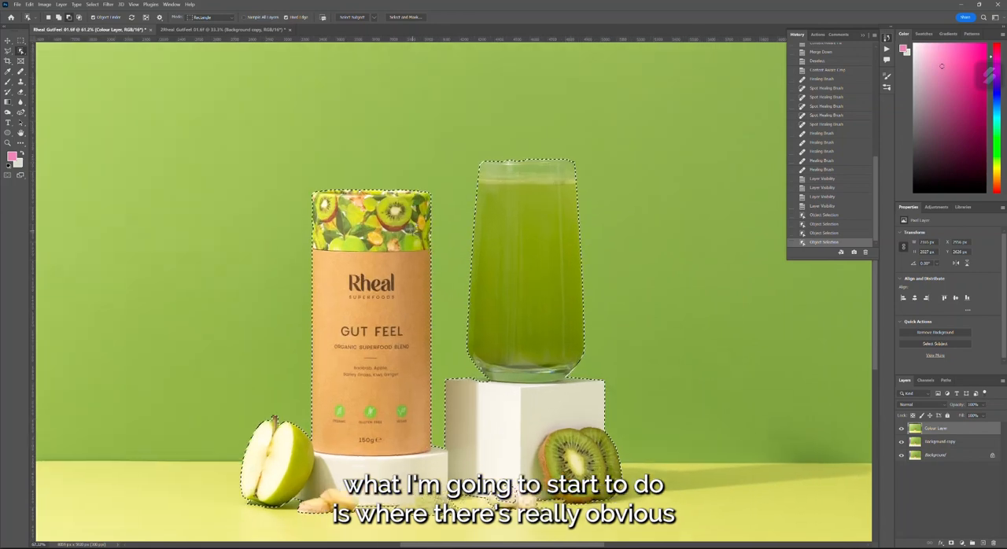
scroll(450, 191, up, 3)
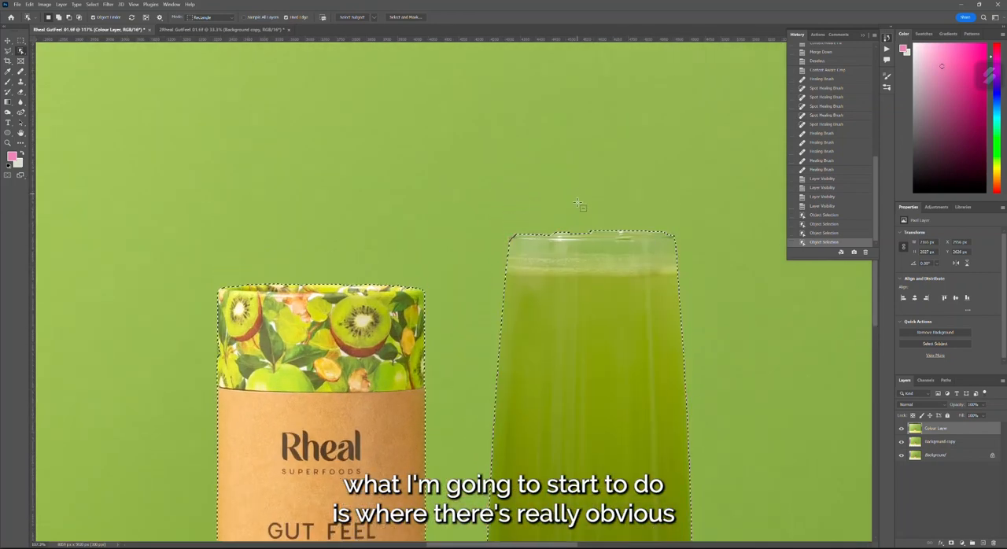
scroll(579, 197, up, 3)
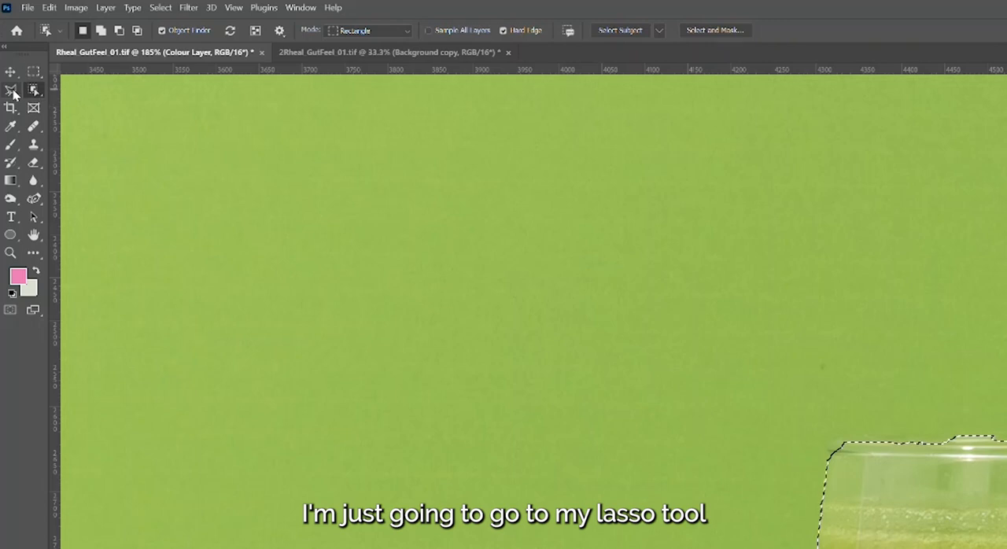
click(7, 51)
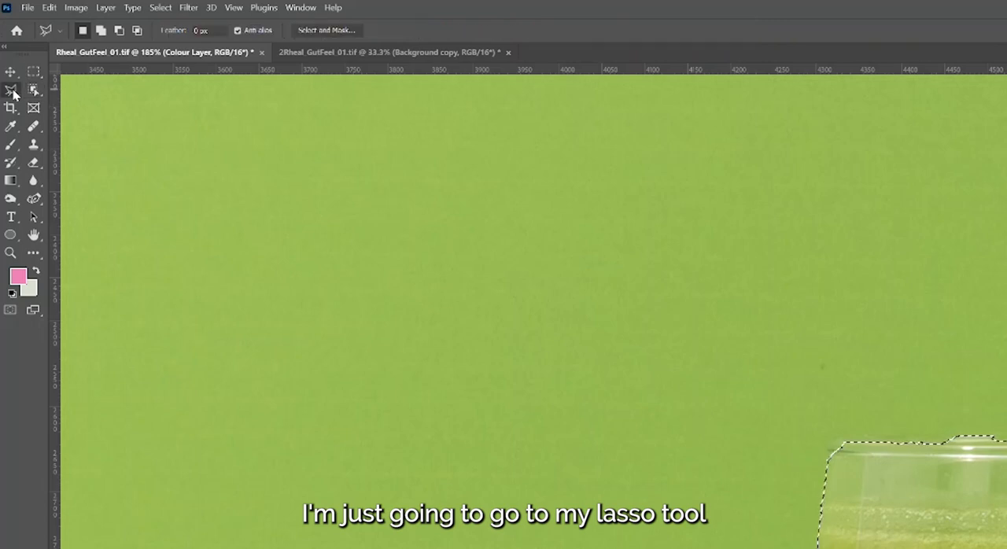
right_click(12, 92)
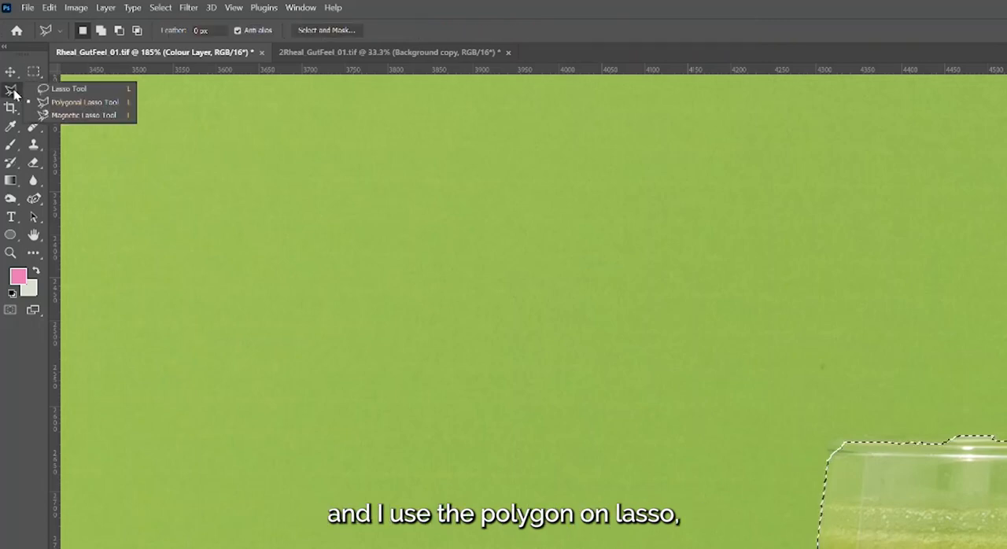
click(75, 103)
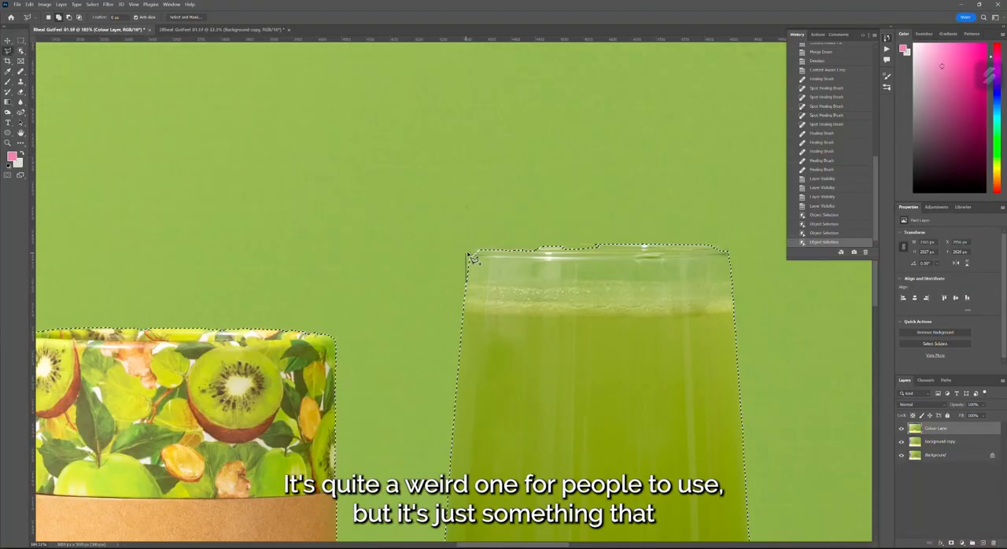
click(470, 252)
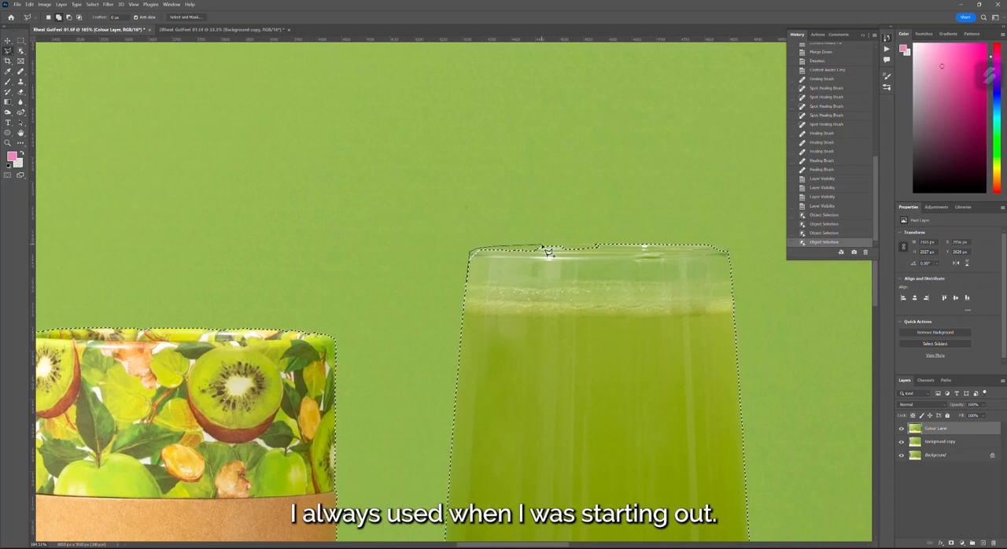
click(584, 245)
click(692, 245)
click(713, 246)
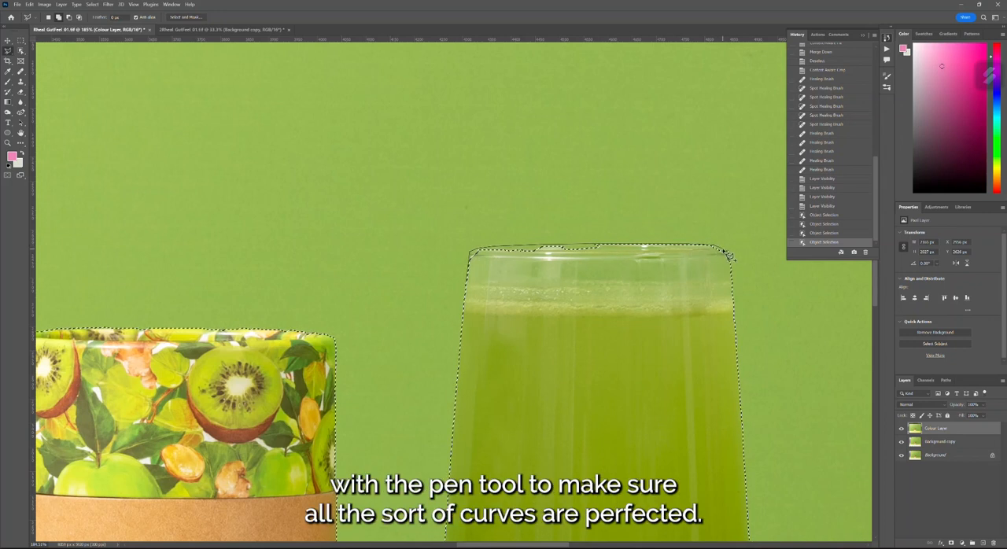
click(728, 251)
click(731, 276)
double_click(595, 333)
- Add a rough polygonal outline around the long shadow beside the kiwi, along the wall and floor edge, to the selection
scroll(595, 333, down, 2)
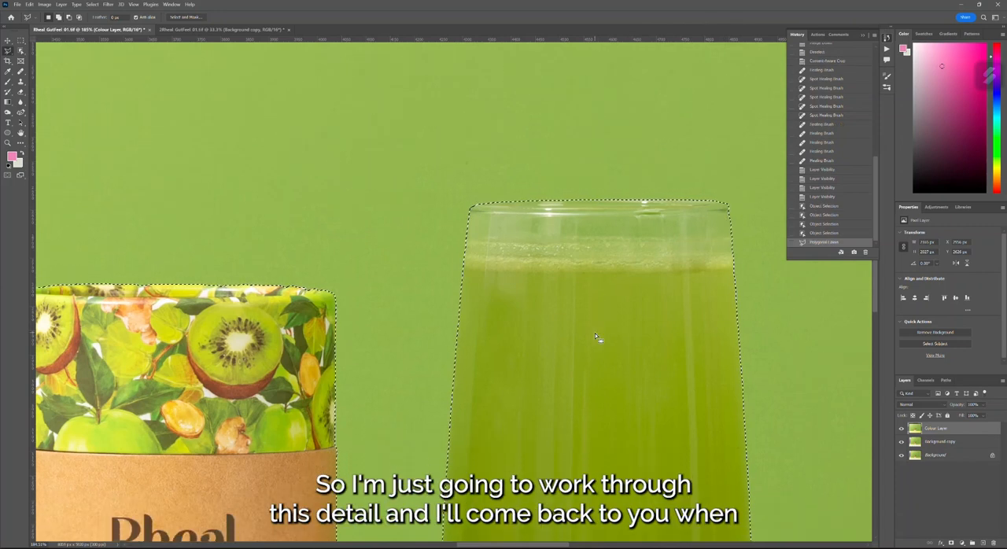
scroll(595, 332, down, 3)
scroll(597, 346, down, 5)
scroll(647, 387, down, 3)
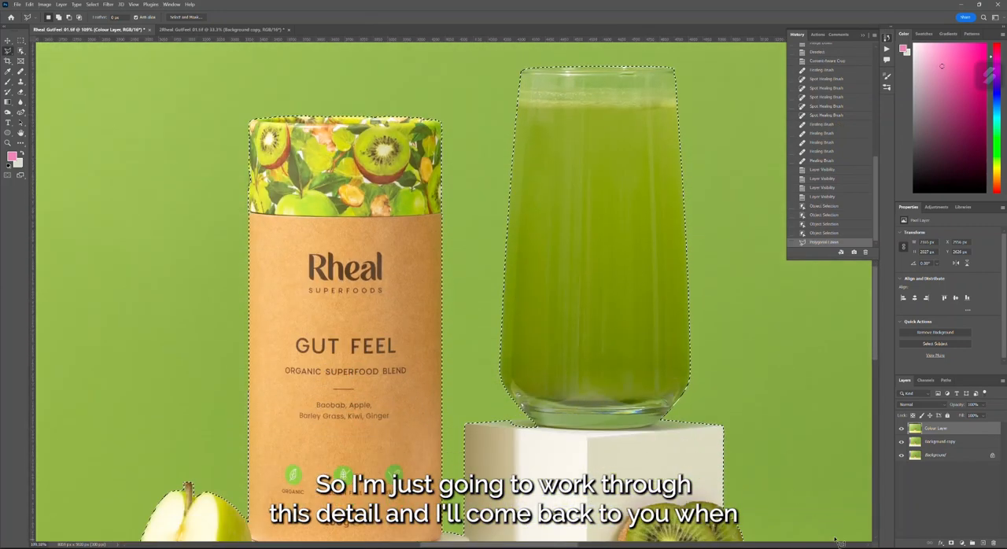
scroll(803, 504, down, 2)
scroll(814, 480, up, 1)
scroll(788, 444, up, 1)
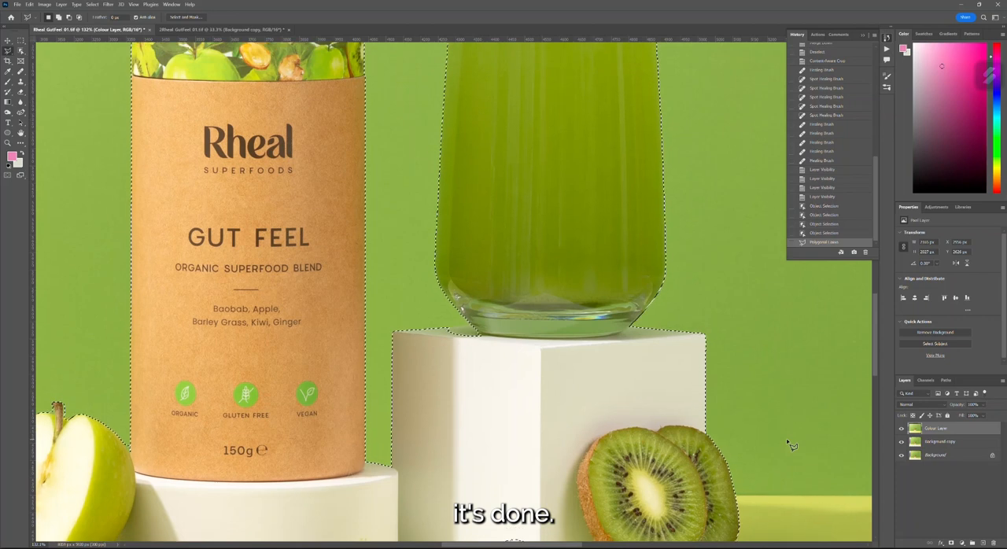
scroll(788, 444, down, 2)
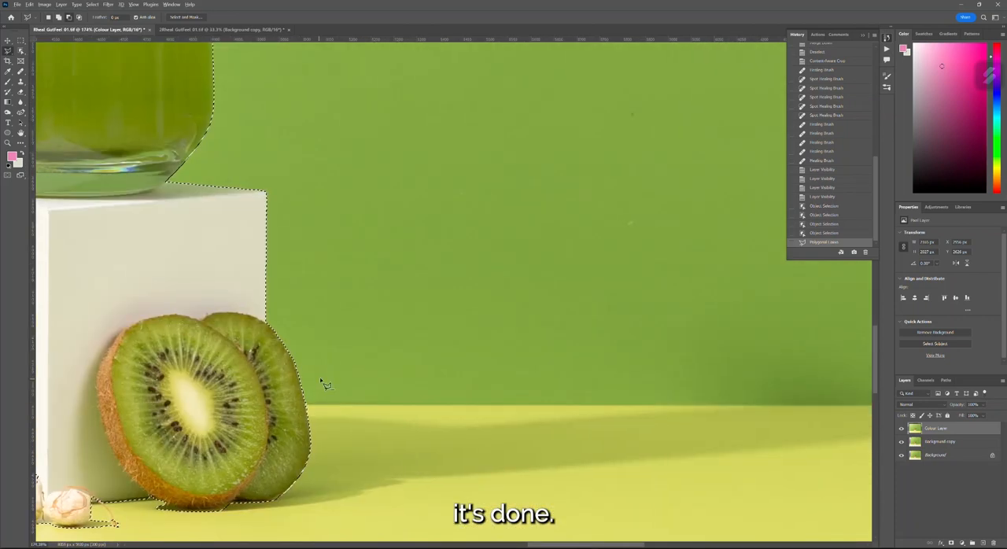
scroll(324, 385, down, 5)
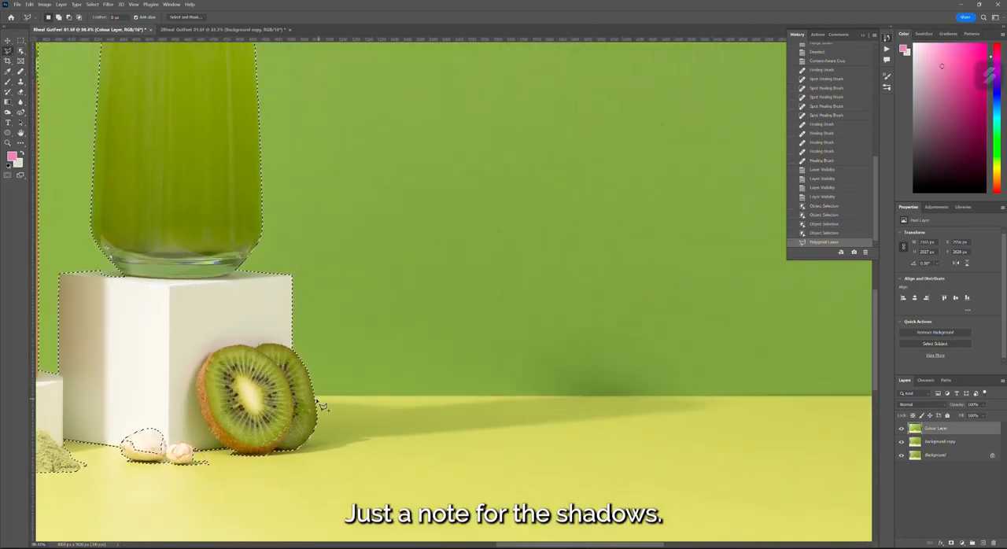
click(319, 397)
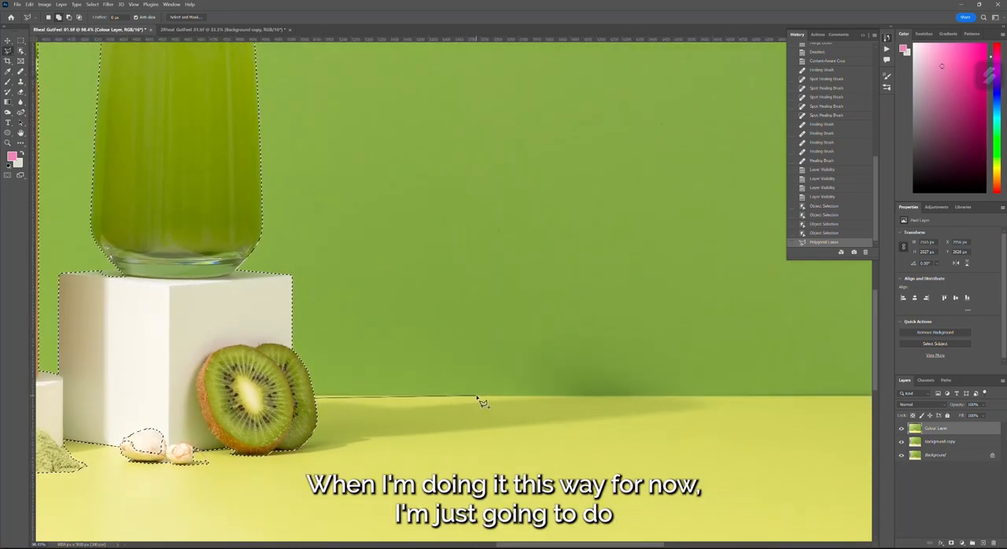
click(775, 396)
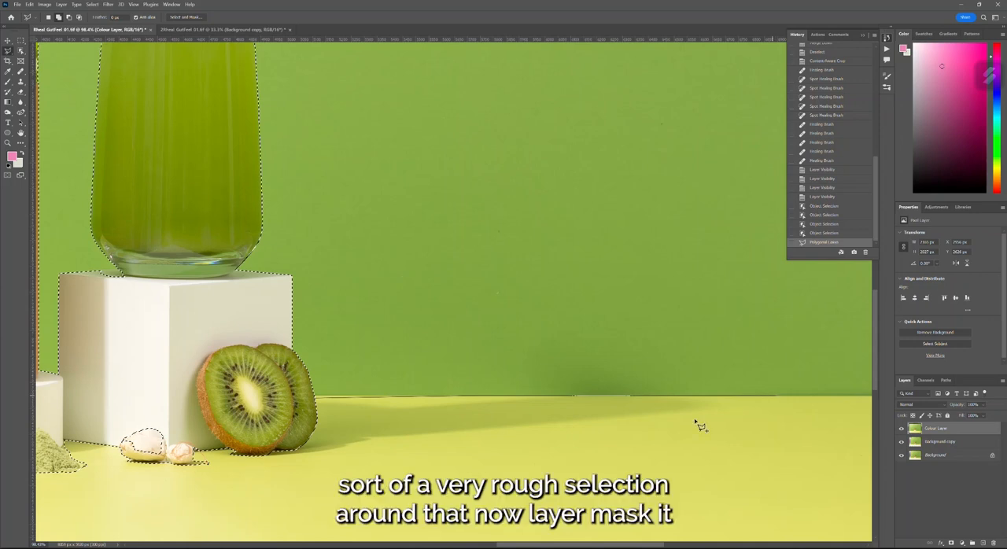
click(634, 431)
click(388, 446)
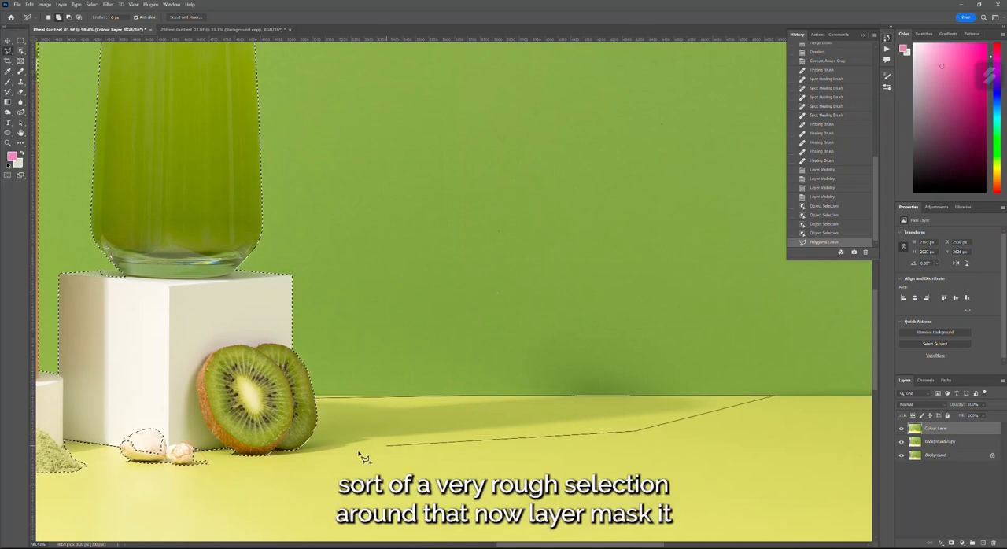
double_click(268, 464)
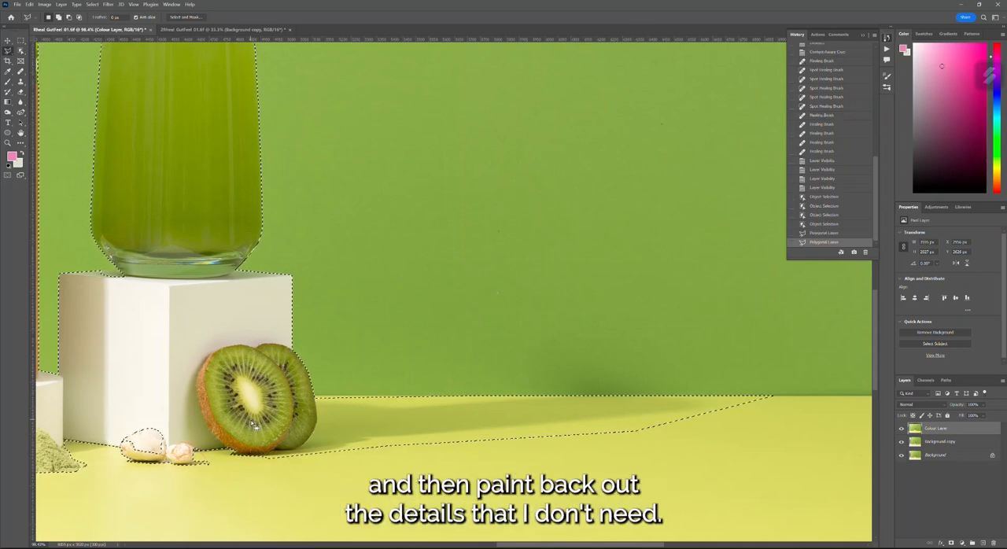
- Add the unselected part of the larger garlic clove in front of the square podium to the selection
drag(584, 544, 502, 544)
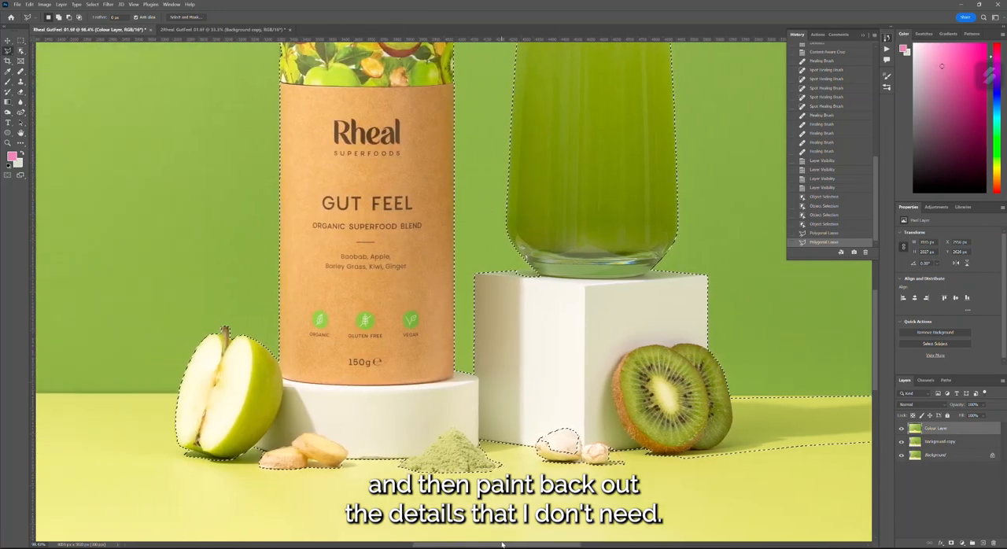
scroll(555, 476, up, 5)
click(515, 413)
click(538, 442)
click(591, 449)
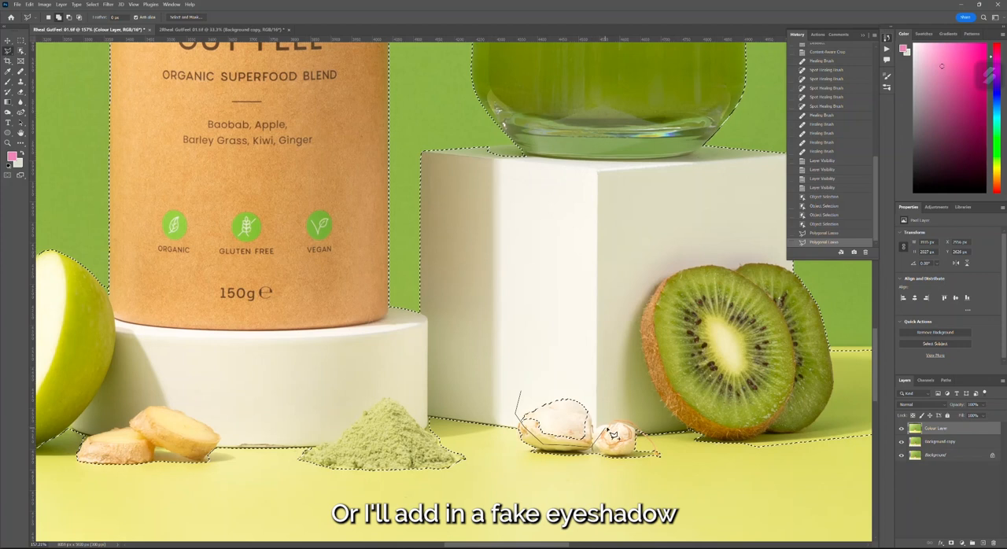
click(603, 399)
double_click(553, 355)
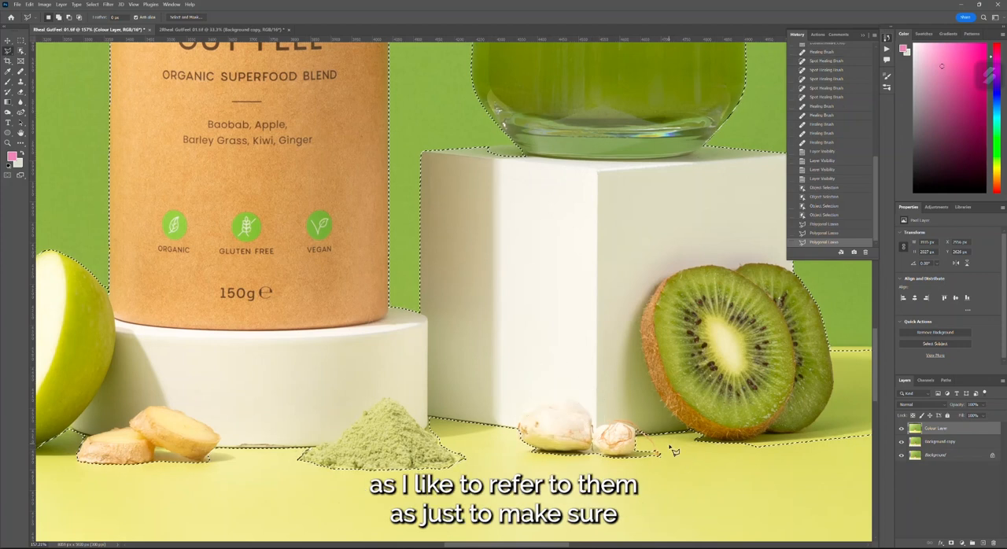
- Add the small garlic clove and the gaps between it, the square podium and the kiwi to the selection
scroll(657, 443, up, 3)
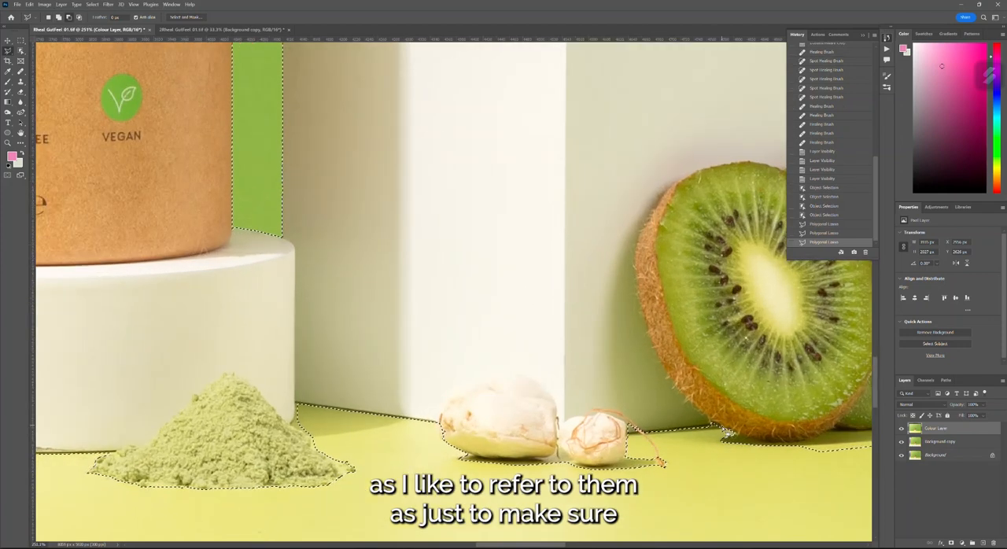
click(586, 435)
click(630, 364)
double_click(698, 375)
scroll(700, 381, down, 2)
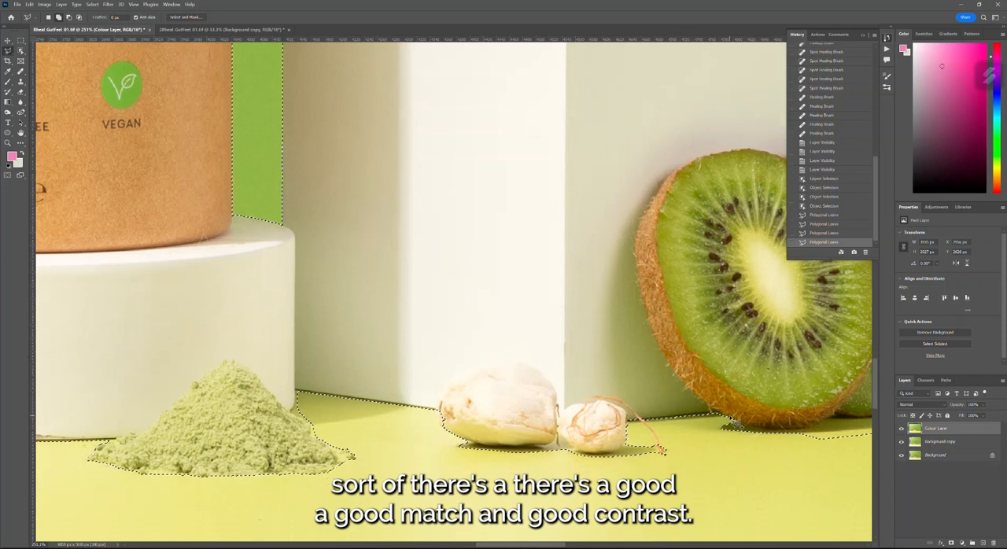
shift+click(605, 418)
click(625, 352)
double_click(746, 367)
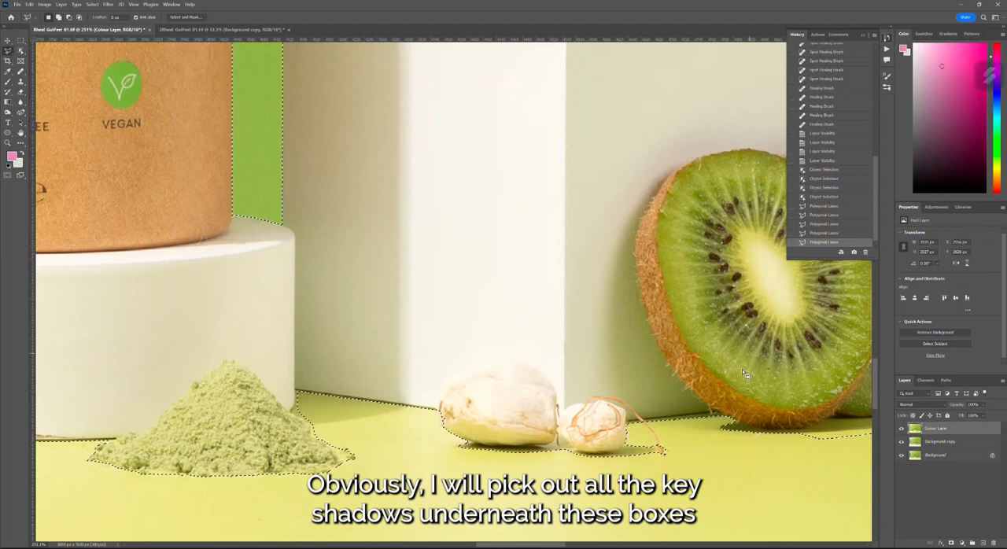
- Add the shadow area between the green powder and the base of the square podium to the selection with the Polygonal Lasso
scroll(253, 294, down, 3)
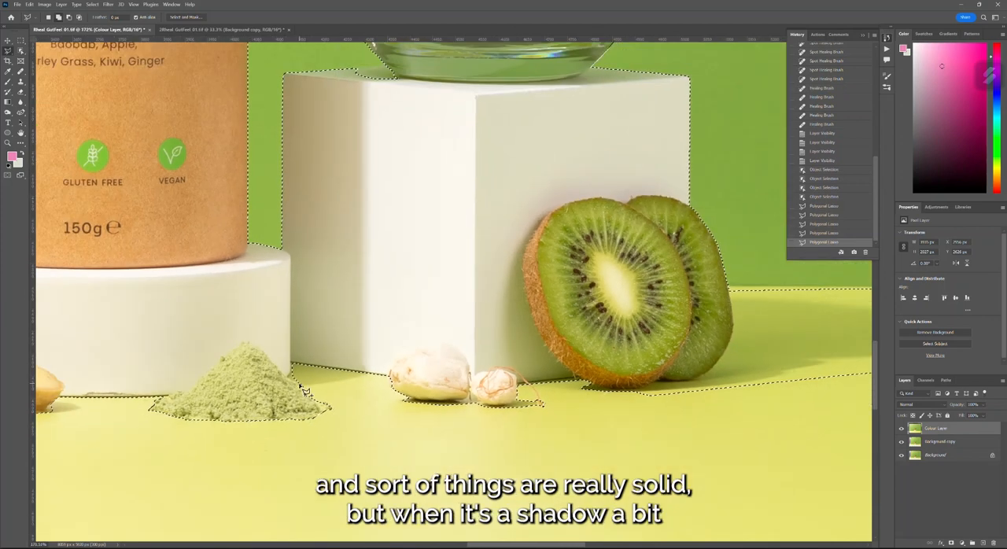
shift+click(303, 385)
click(363, 378)
click(382, 347)
click(373, 328)
click(250, 321)
click(303, 385)
scroll(795, 342, down, 5)
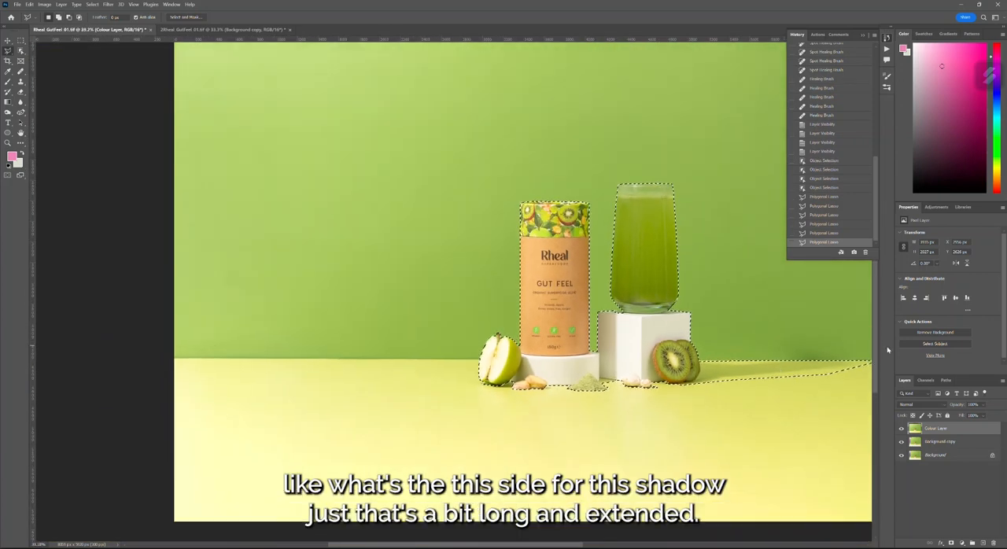
- Add the sharp shadow beneath the apple, up to the ginger slice, to the selection with the Polygonal Lasso
scroll(552, 339, up, 1)
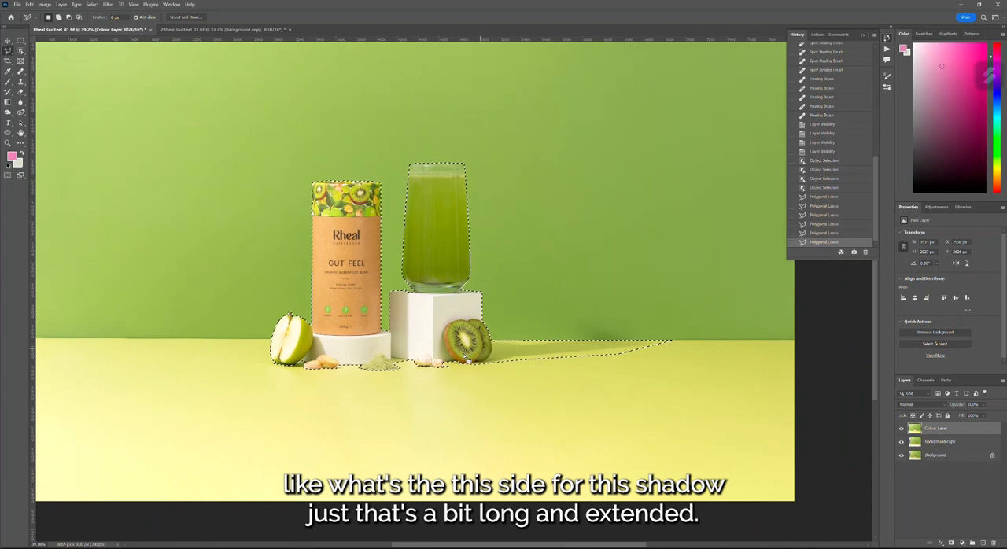
scroll(285, 287, up, 3)
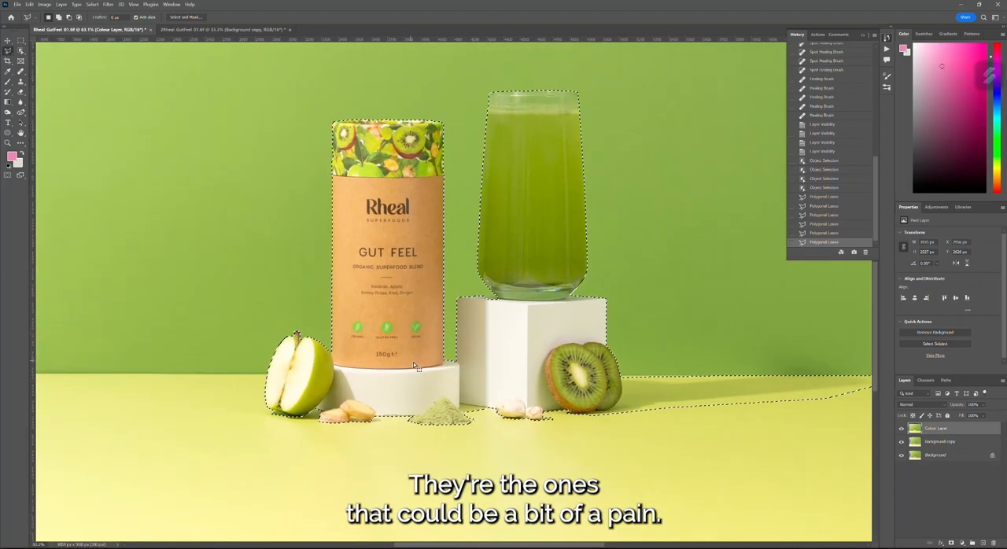
scroll(291, 448, up, 5)
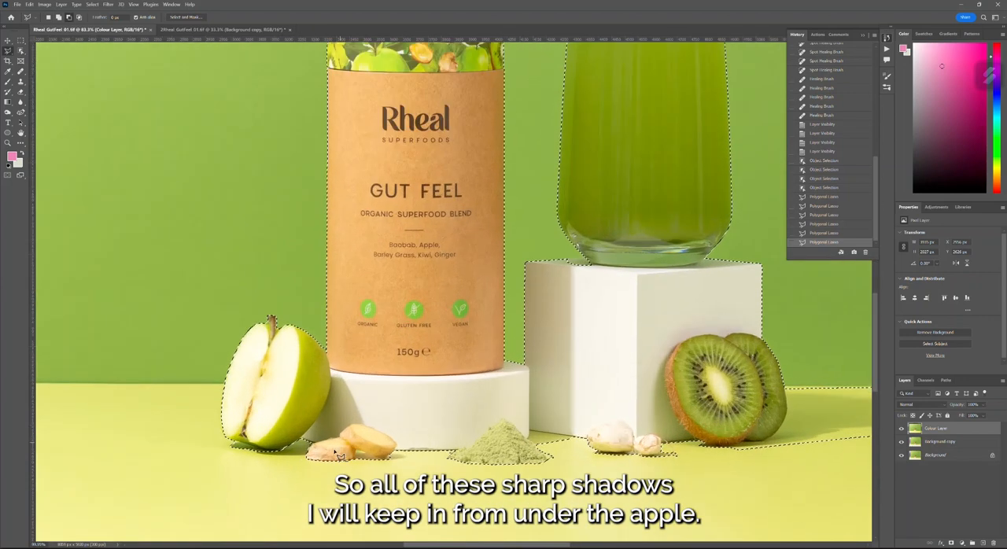
scroll(258, 455, up, 4)
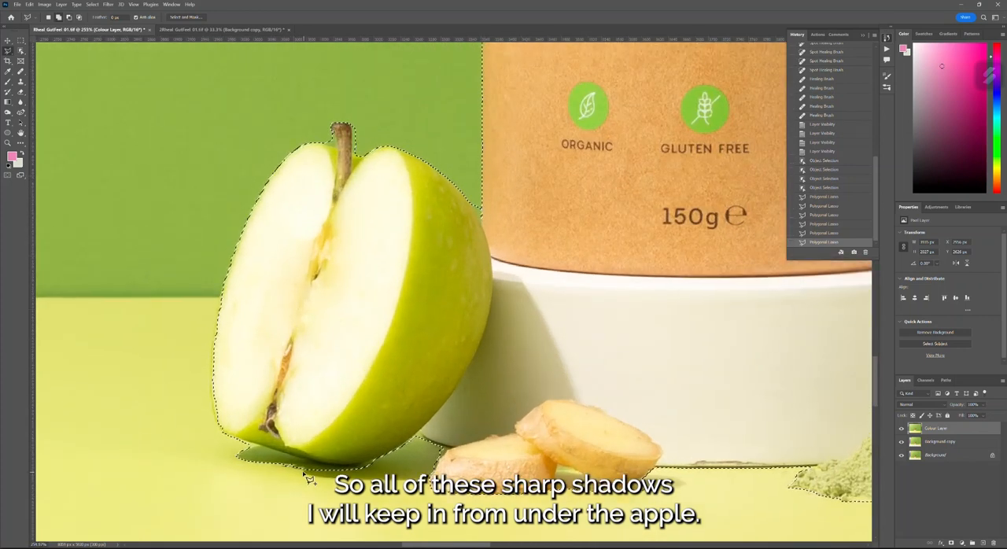
scroll(313, 482, up, 4)
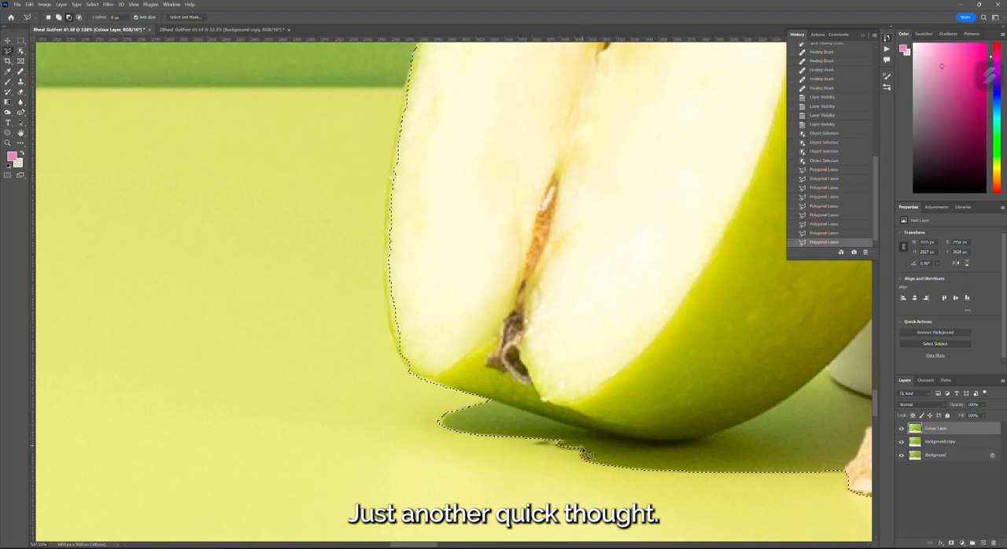
scroll(551, 436, down, 3)
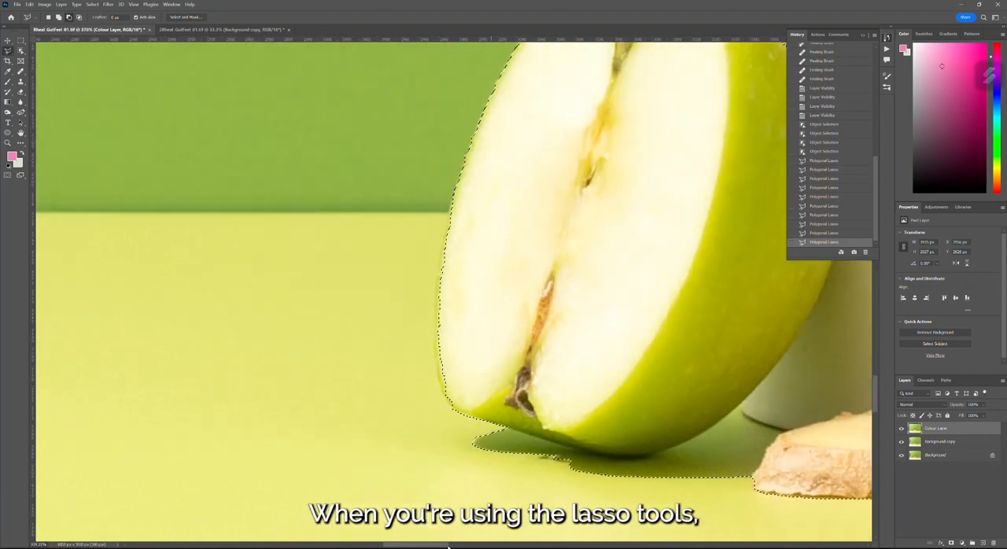
- Subtract the small wedge of green background between the apple's upper edge and the brown tube from the selection
drag(421, 547, 448, 546)
scroll(446, 417, down, 1)
scroll(446, 448, down, 2)
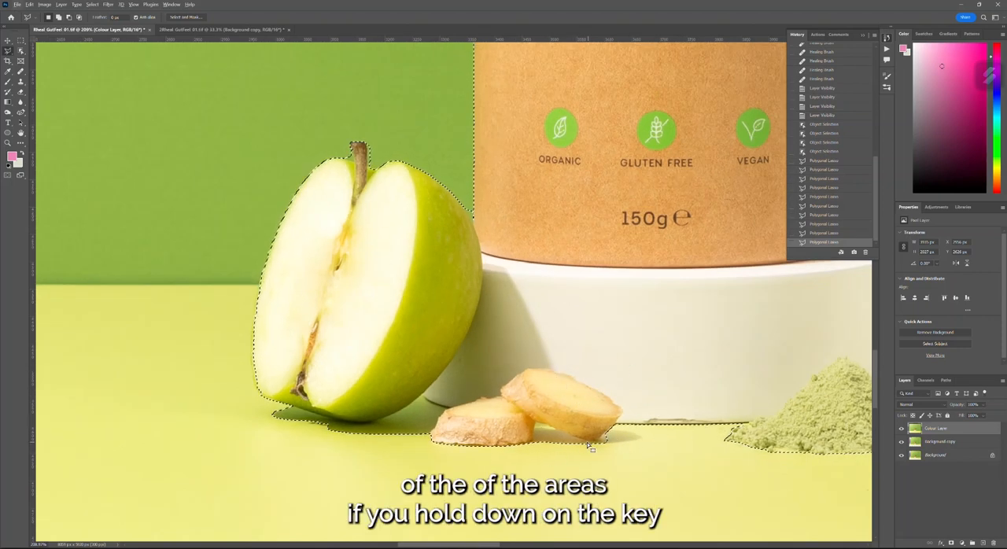
scroll(563, 428, up, 2)
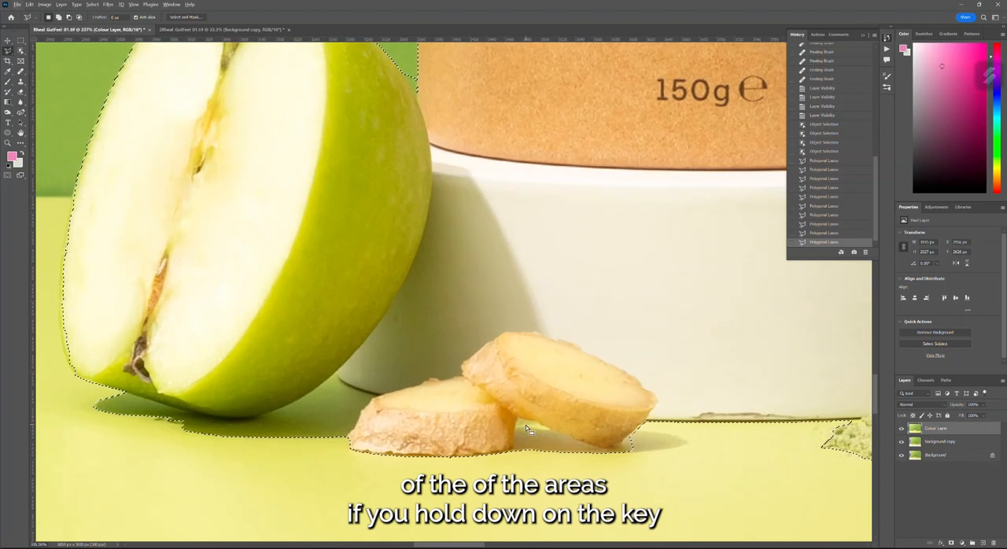
scroll(436, 283, up, 1)
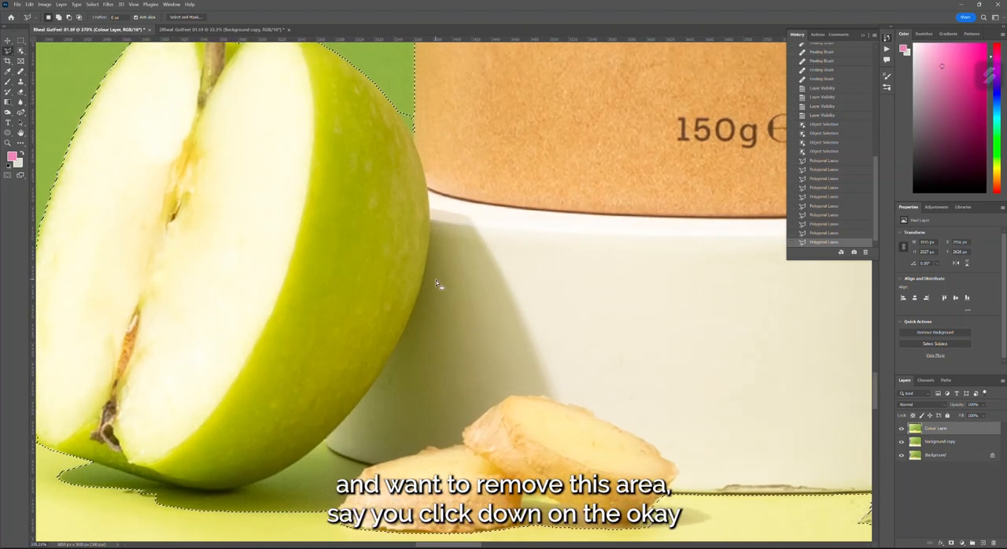
scroll(437, 285, up, 3)
scroll(396, 227, up, 4)
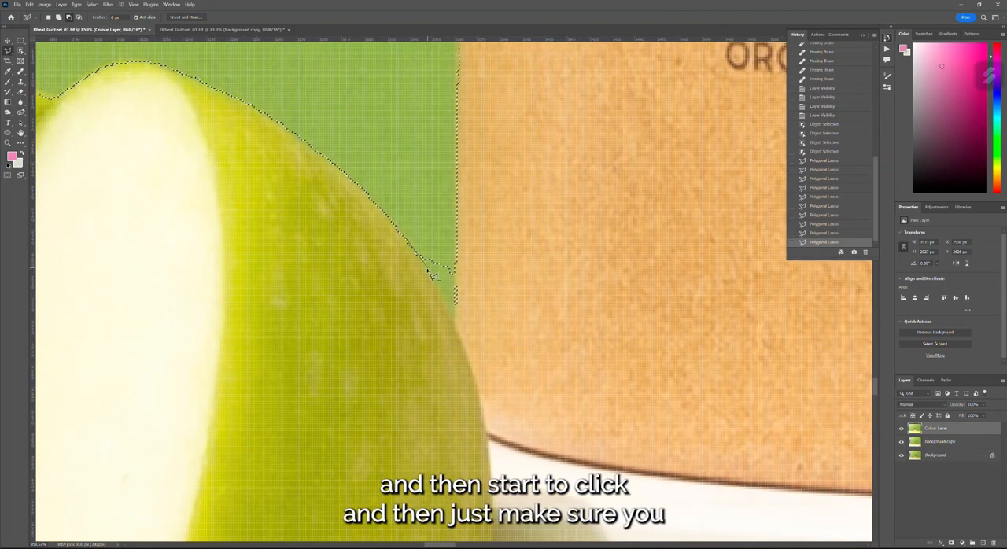
click(440, 294)
click(456, 326)
key(Return)
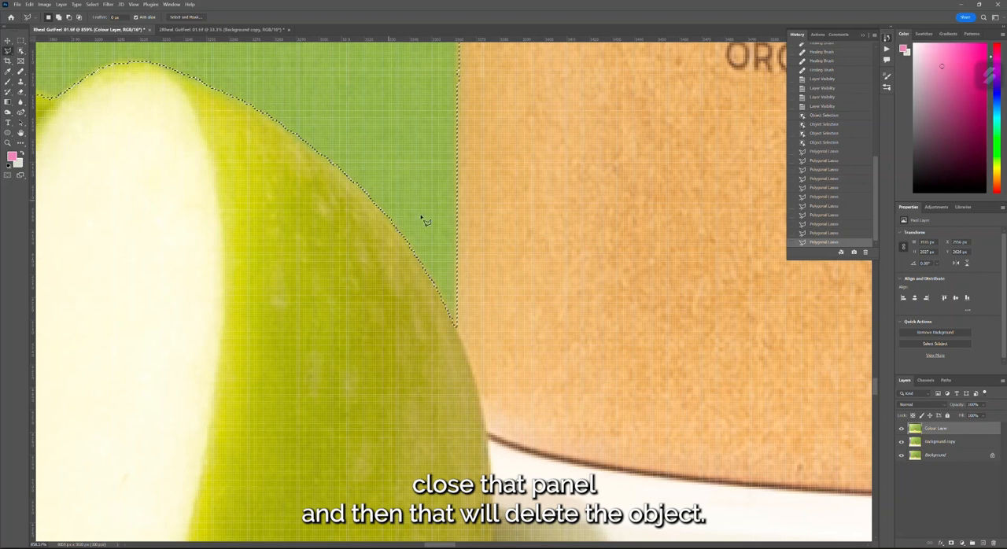
- Add the missing strip of skin along the apple's outer left edge to the selection with the Polygonal Lasso
scroll(461, 262, down, 8)
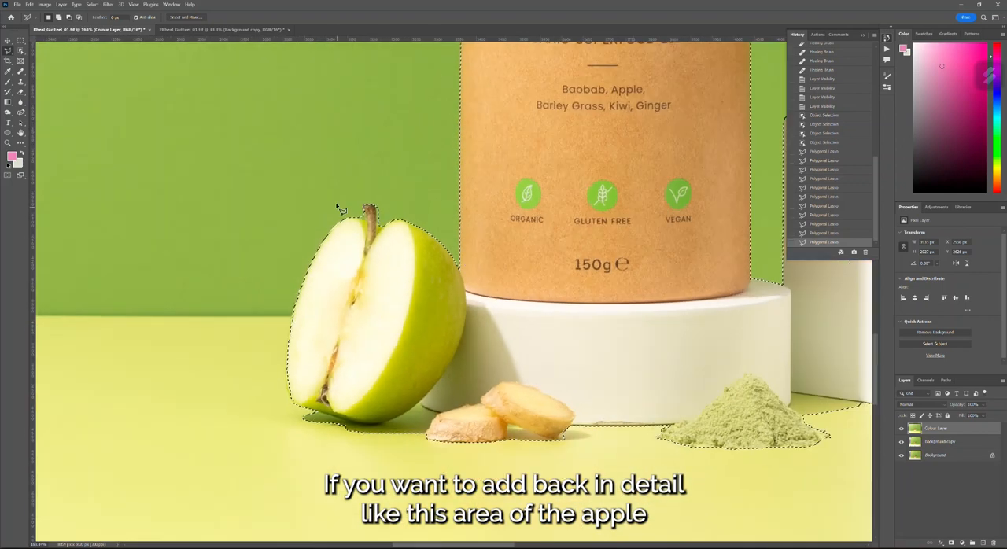
scroll(356, 221, up, 4)
scroll(374, 299, down, 3)
scroll(210, 422, up, 6)
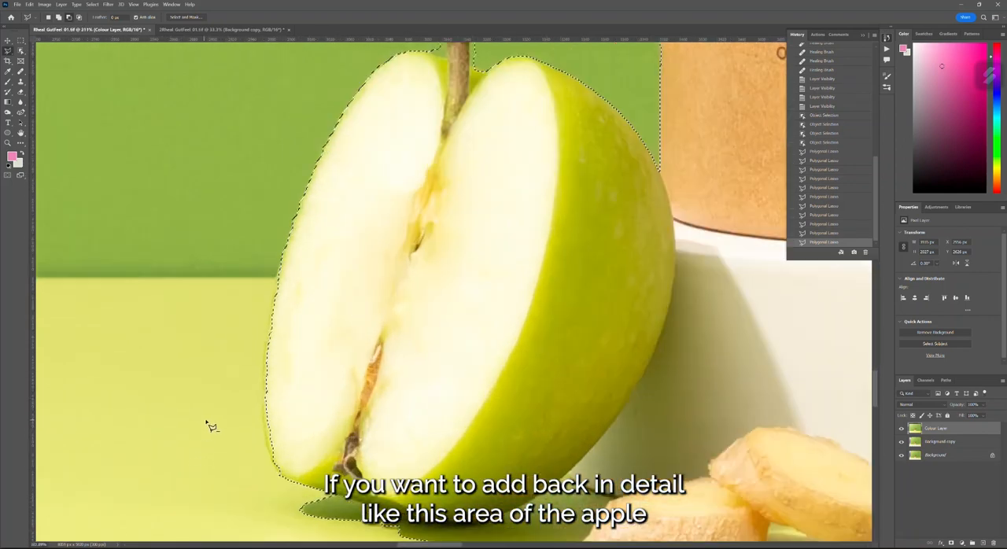
scroll(238, 334, down, 3)
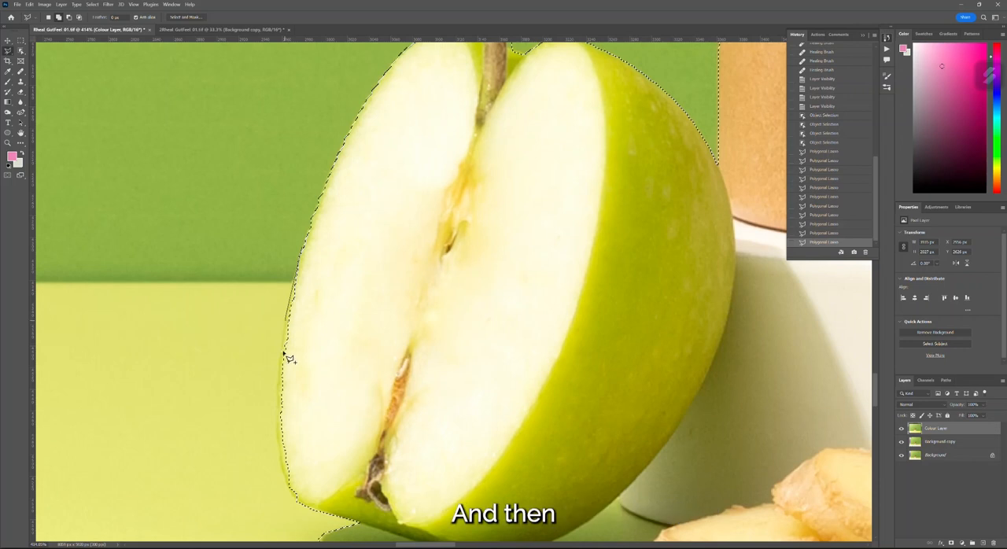
click(275, 425)
click(285, 480)
click(297, 501)
click(384, 445)
double_click(327, 258)
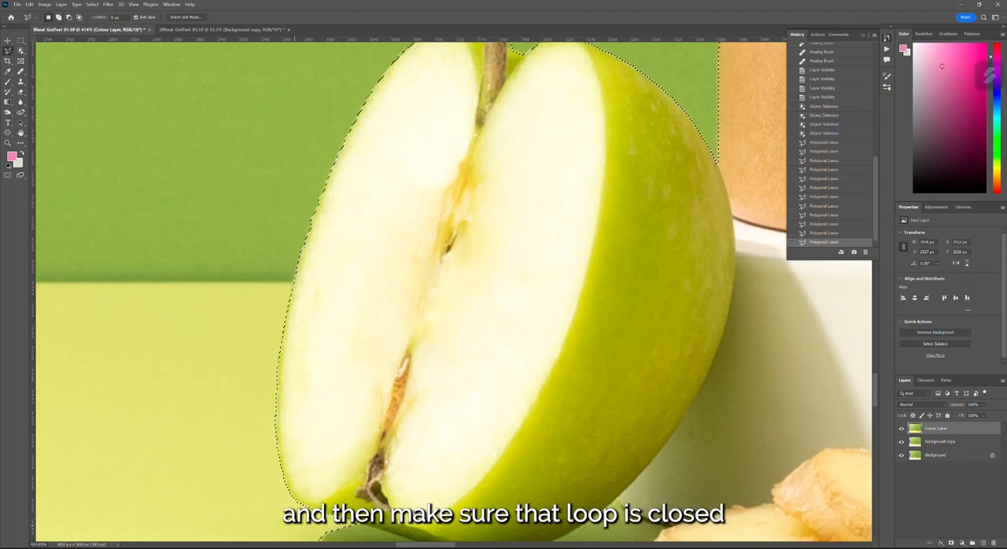
- Undo the last Polygonal Lasso change in the shadow area between the green powder and the square podium
scroll(302, 284, down, 2)
scroll(301, 287, down, 1)
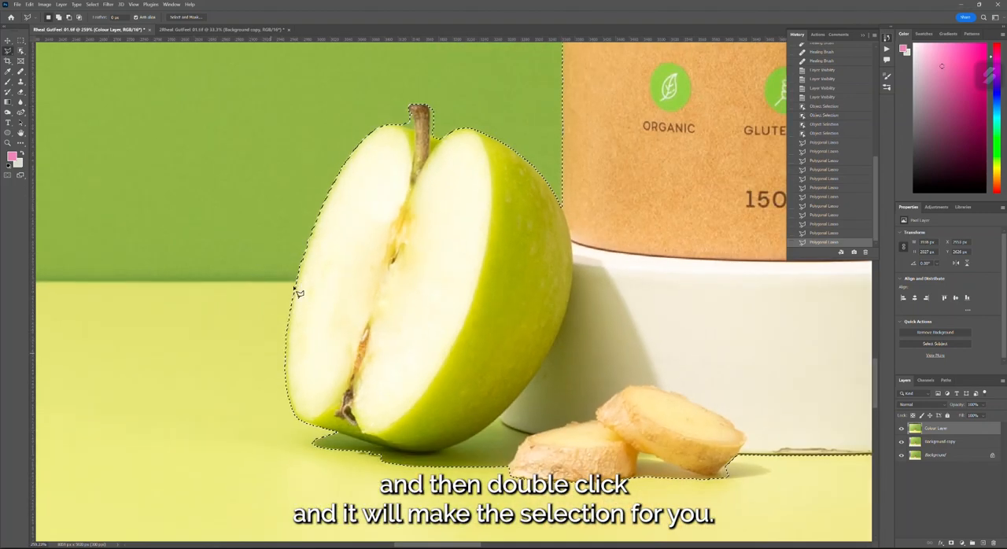
scroll(429, 422, down, 3)
scroll(429, 423, up, 1)
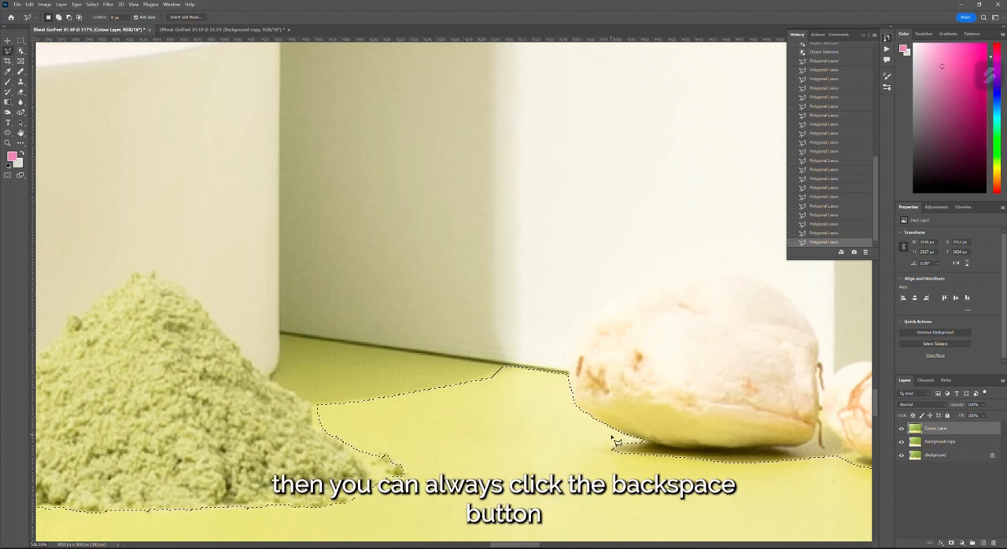
scroll(595, 425, down, 1)
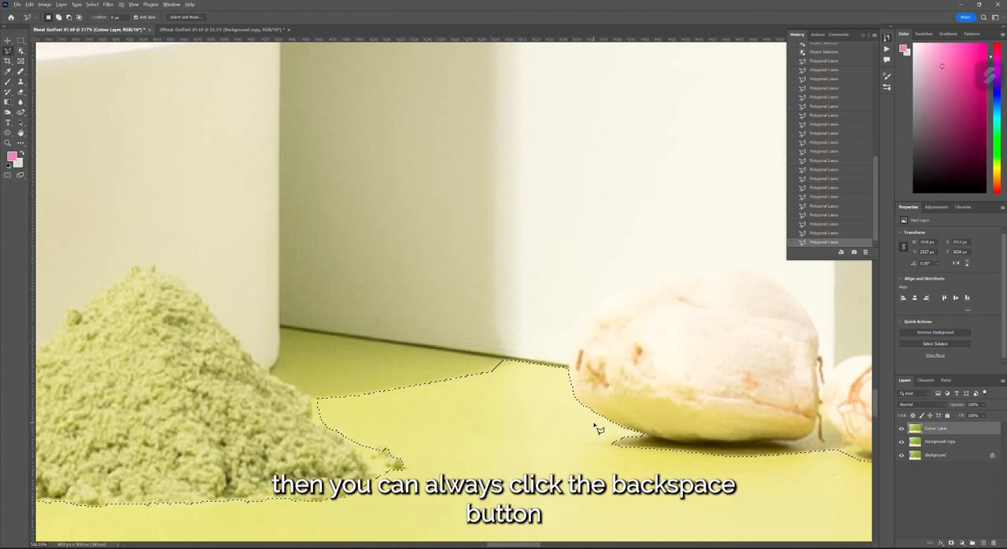
scroll(598, 429, down, 5)
scroll(520, 425, up, 5)
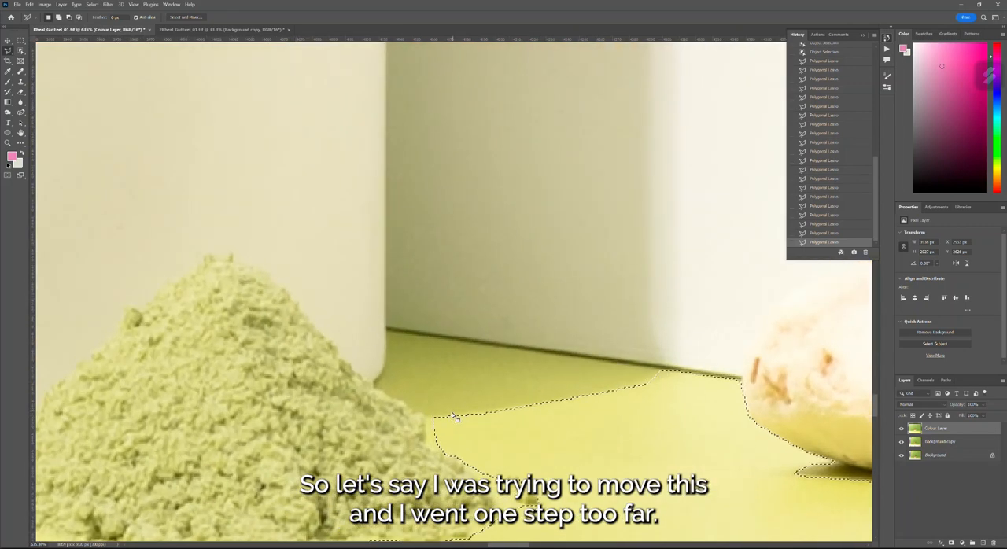
key(ctrl+z)
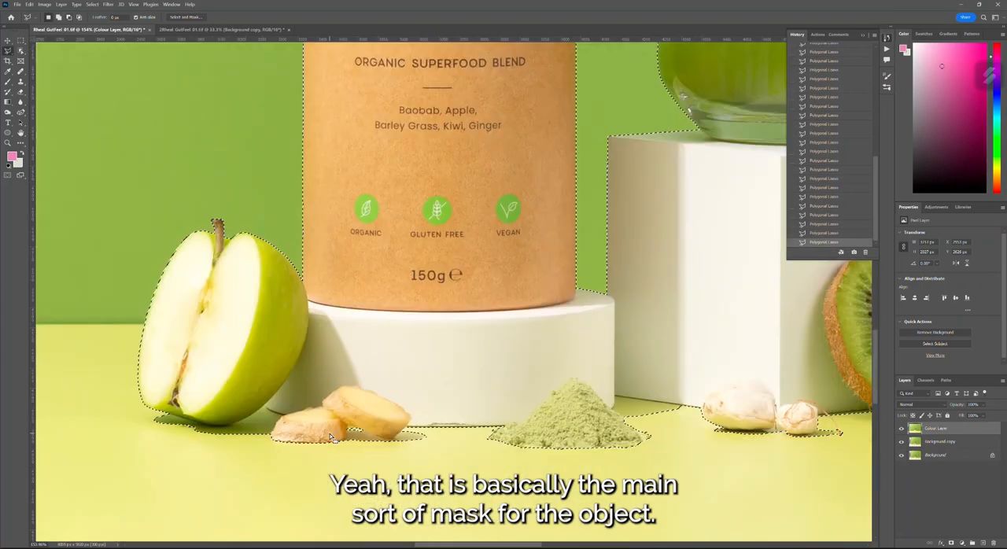
- Make sure the rulers are shown and place a horizontal guide along the horizon line where the wall meets the floor
scroll(342, 437, down, 8)
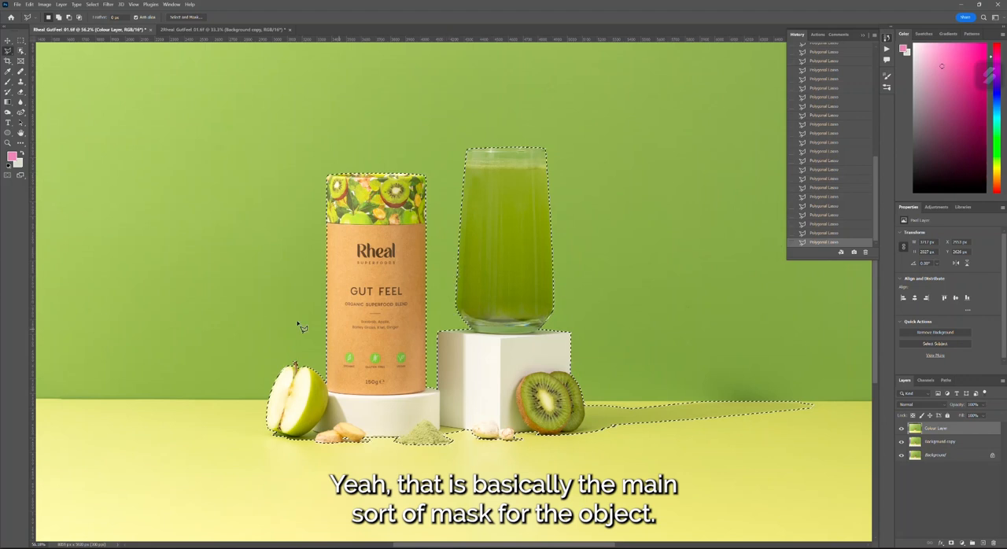
scroll(349, 381, down, 3)
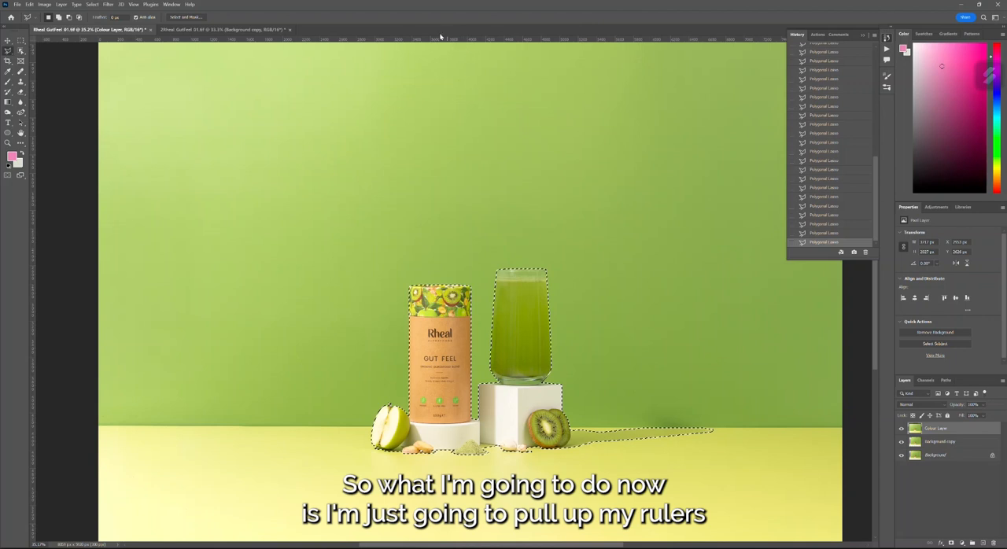
click(149, 3)
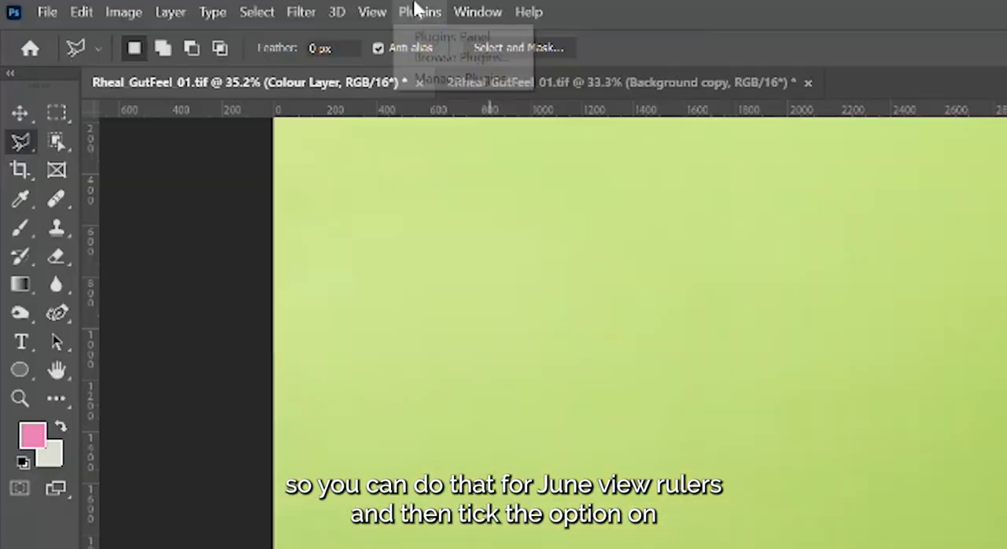
mouse_move(377, 13)
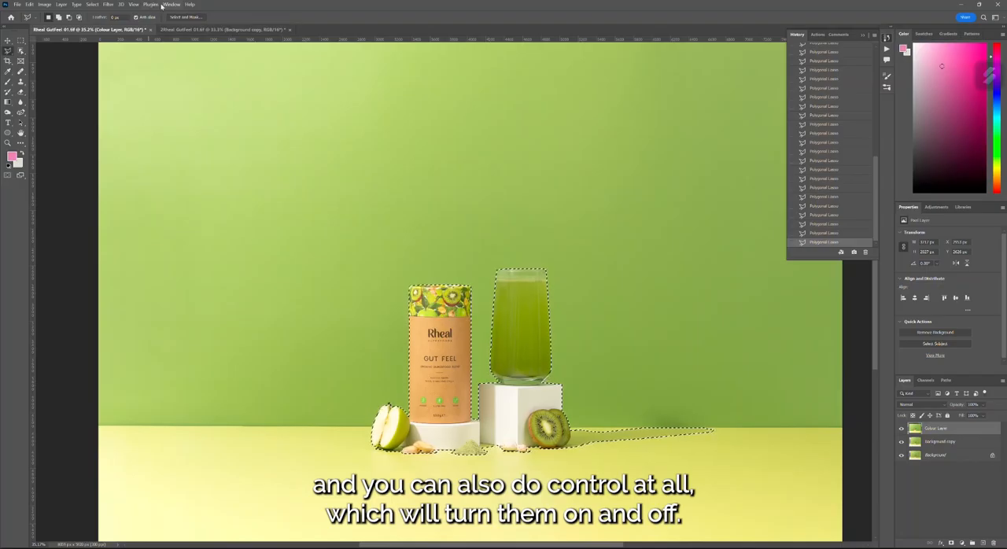
click(166, 5)
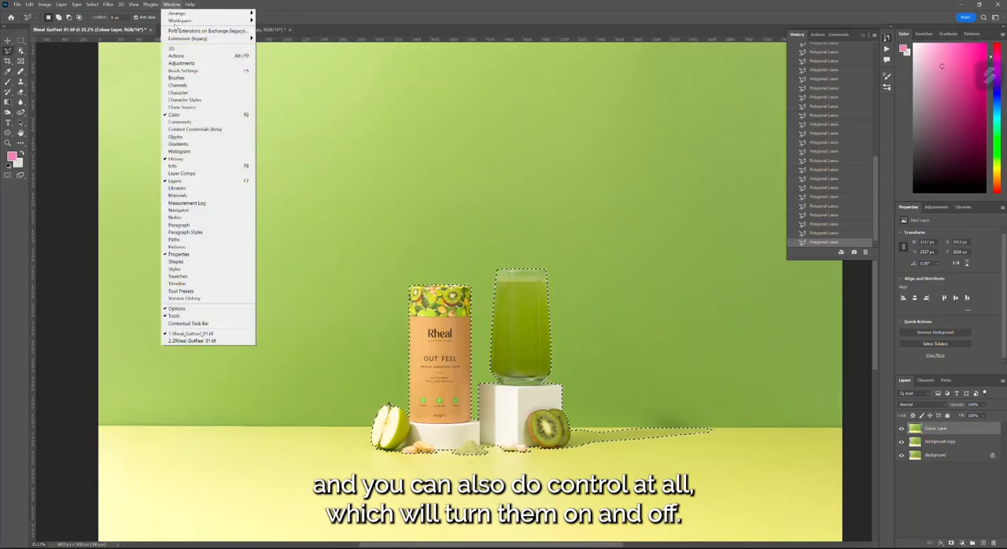
mouse_move(133, 4)
click(459, 26)
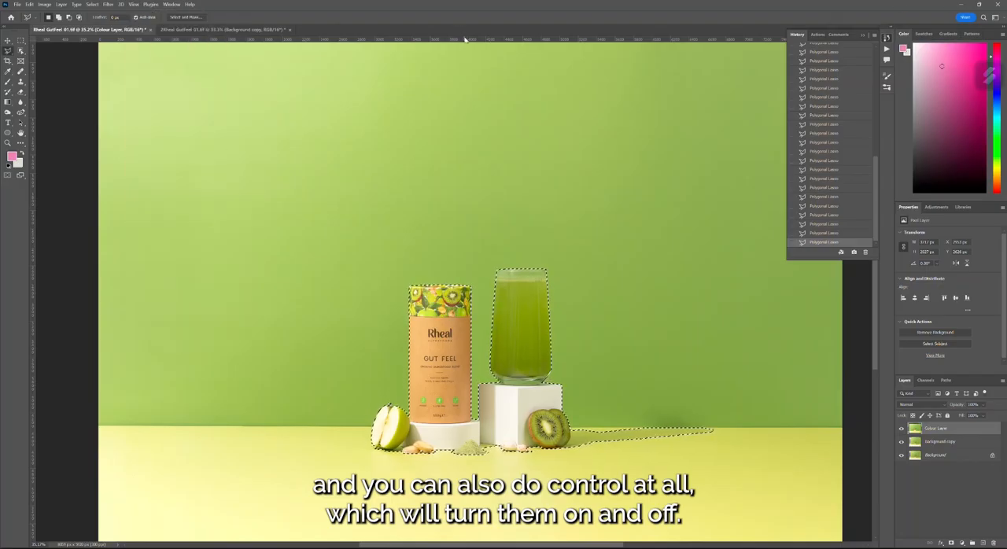
key(ctrl+r)
key(ctrl+r)
key(ctrl+r)
key(ctrl+r)
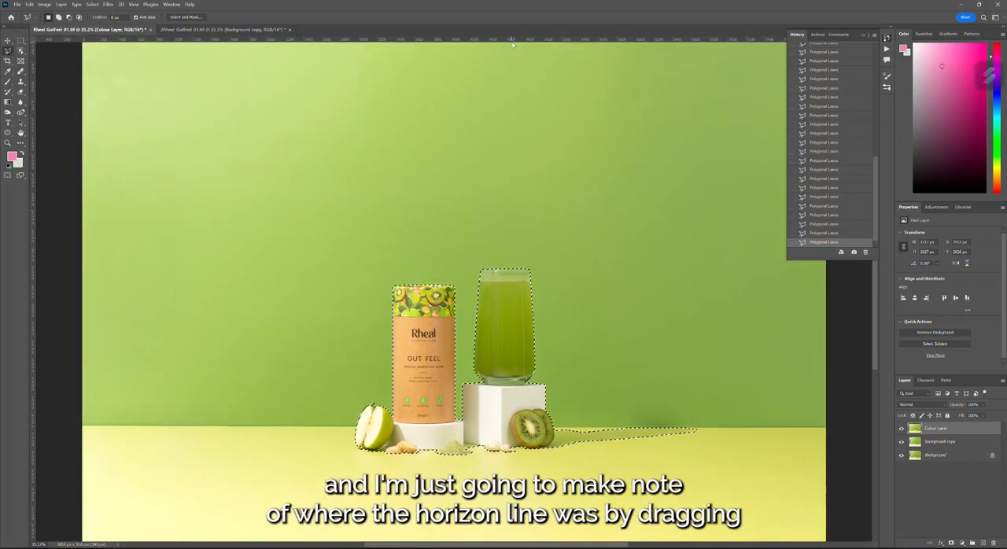
drag(514, 40, 524, 428)
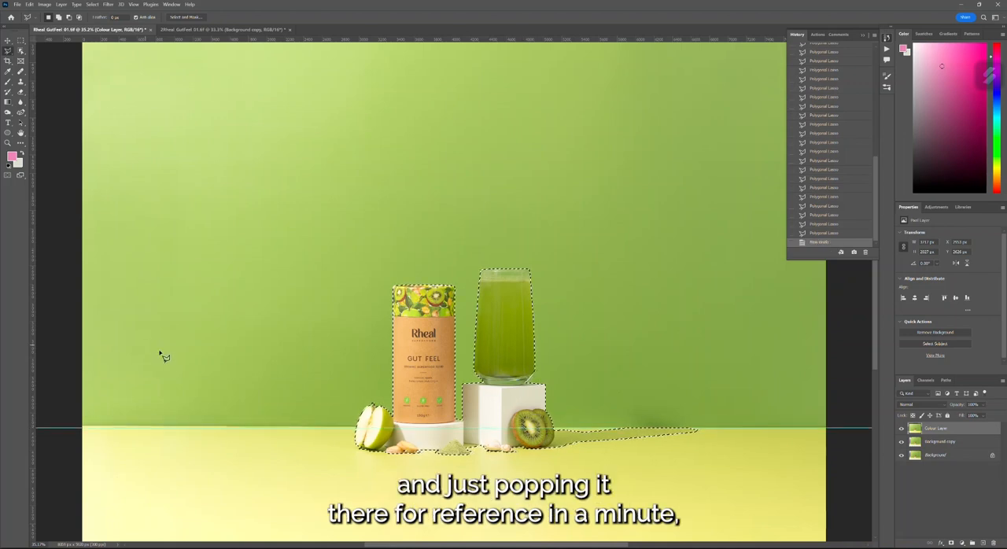
- Mask the Colour Layer with the current selection and hide the Background copy and Background layers
scroll(629, 462, down, 3)
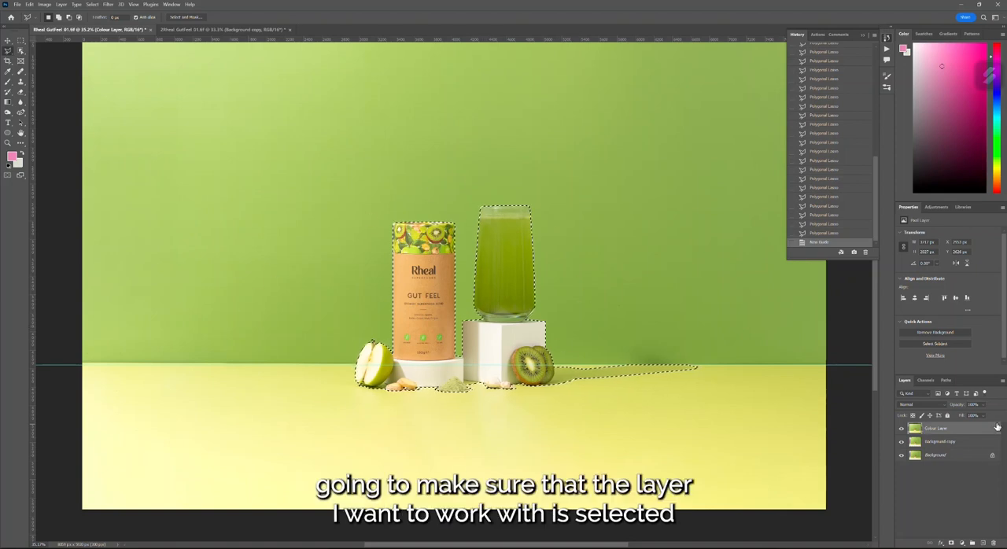
click(951, 543)
key(ctrl+i)
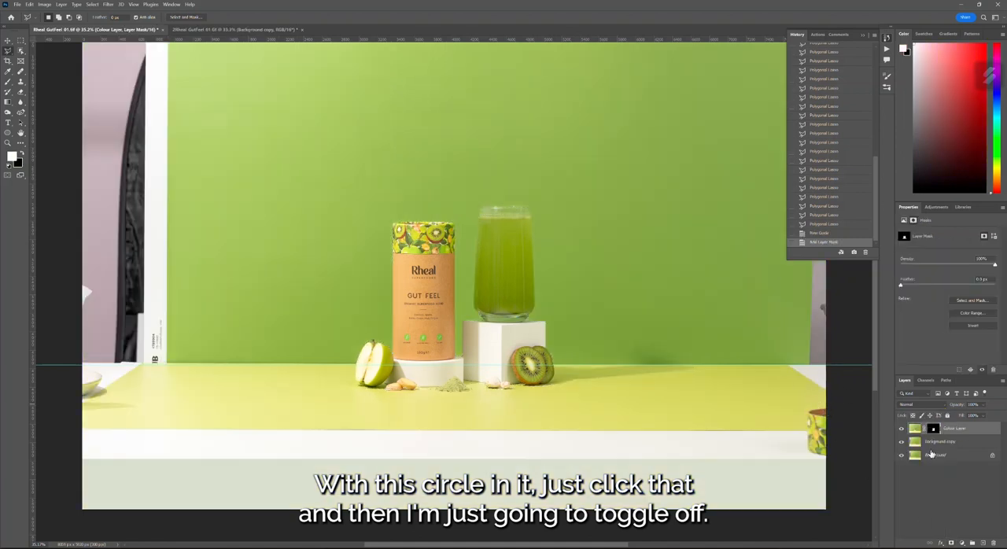
click(901, 454)
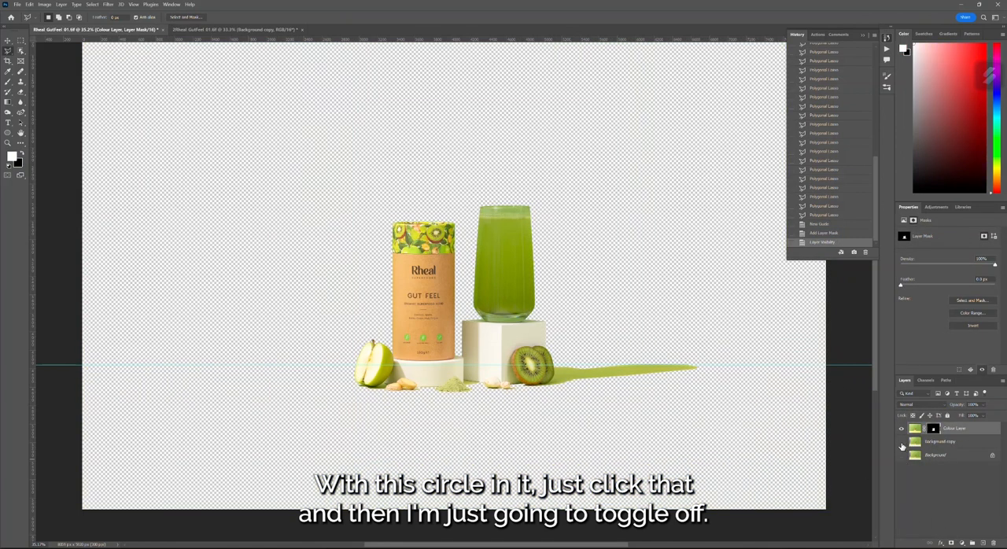
scroll(689, 336, up, 2)
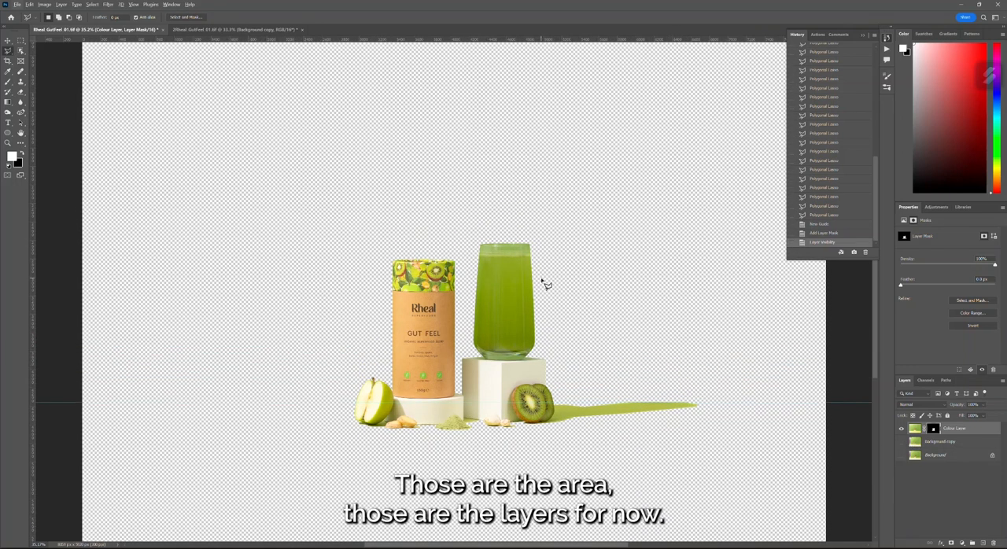
scroll(547, 350, down, 1)
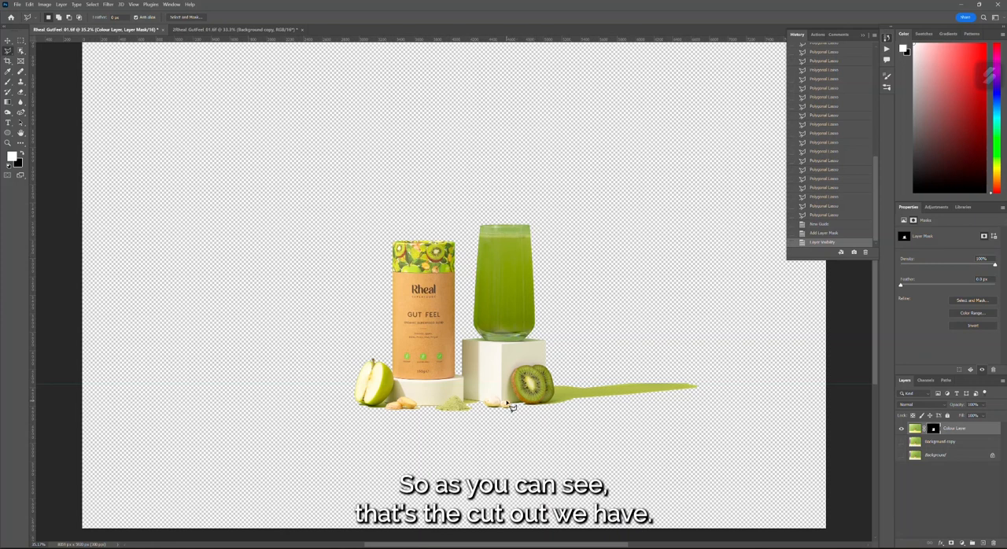
scroll(644, 372, down, 2)
scroll(645, 373, down, 1)
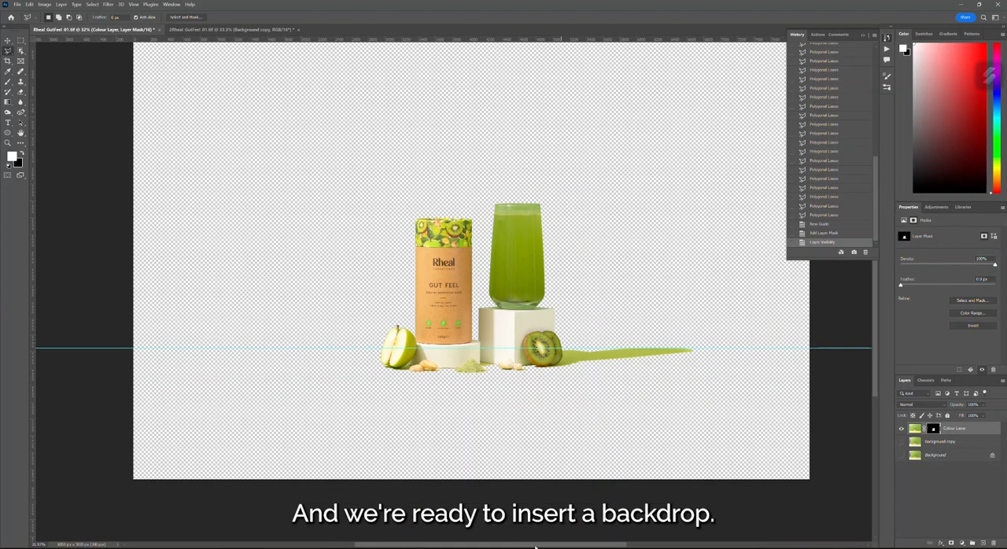
drag(535, 547, 539, 547)
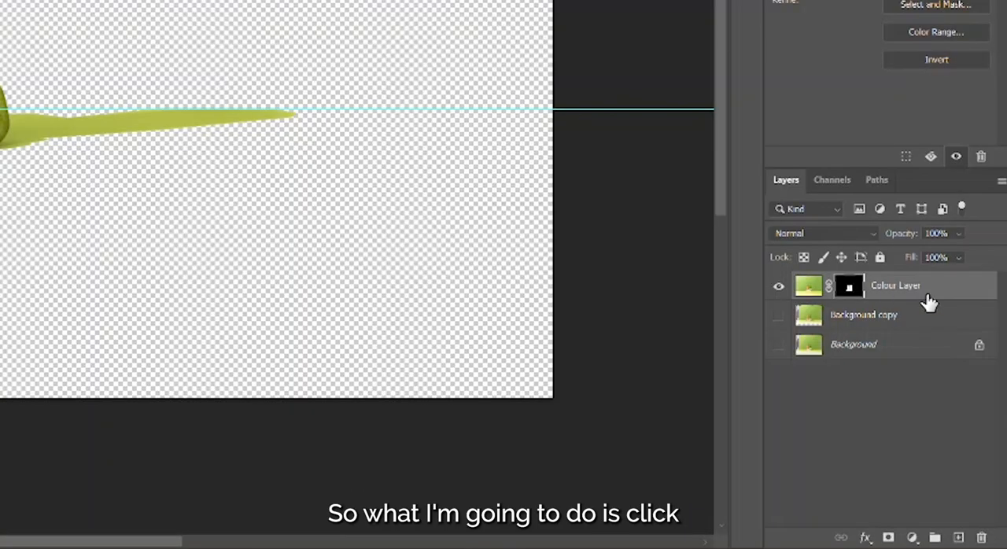
- On the Background copy layer, marquee-select the full-width floor area from the horizon guide down to the canvas's lower edge
click(865, 323)
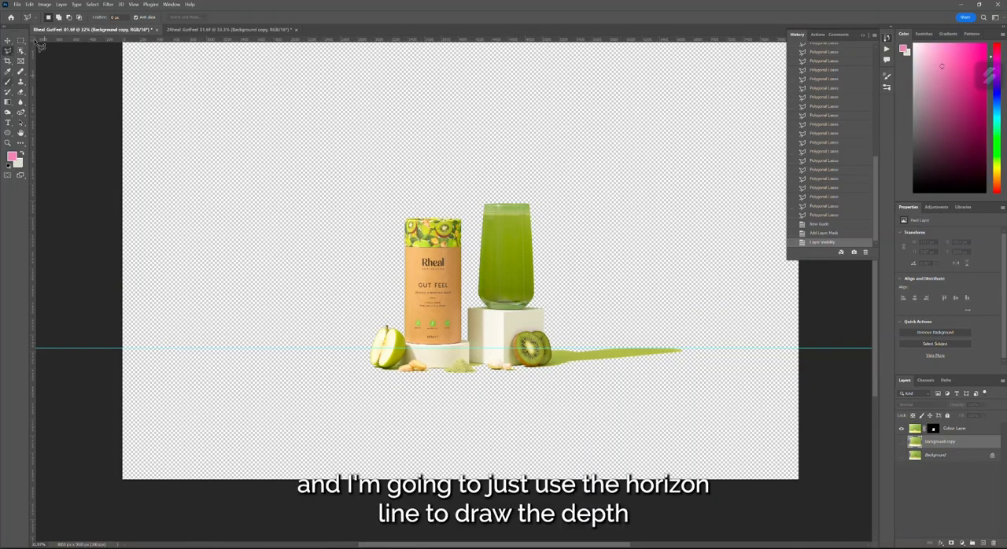
scroll(196, 156, down, 1)
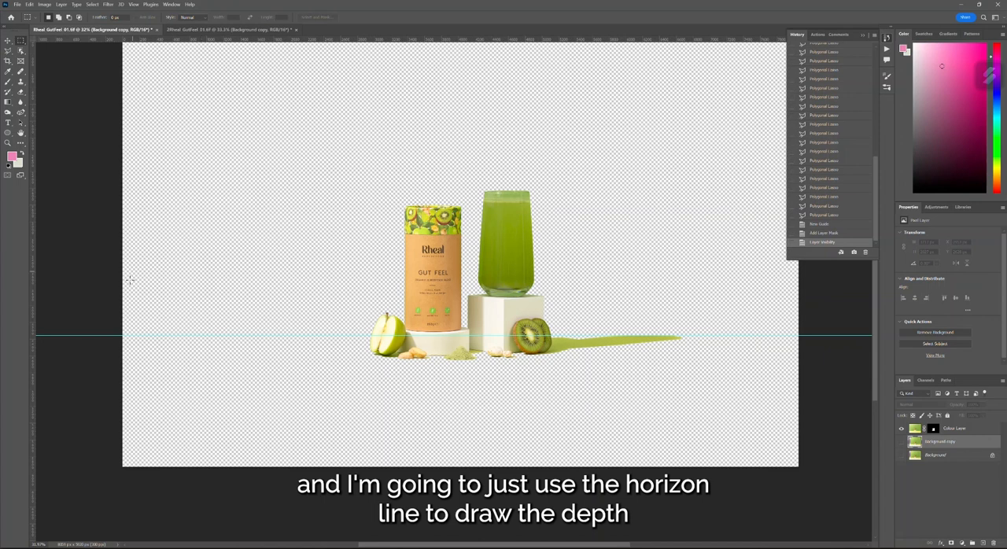
drag(110, 335, 826, 492)
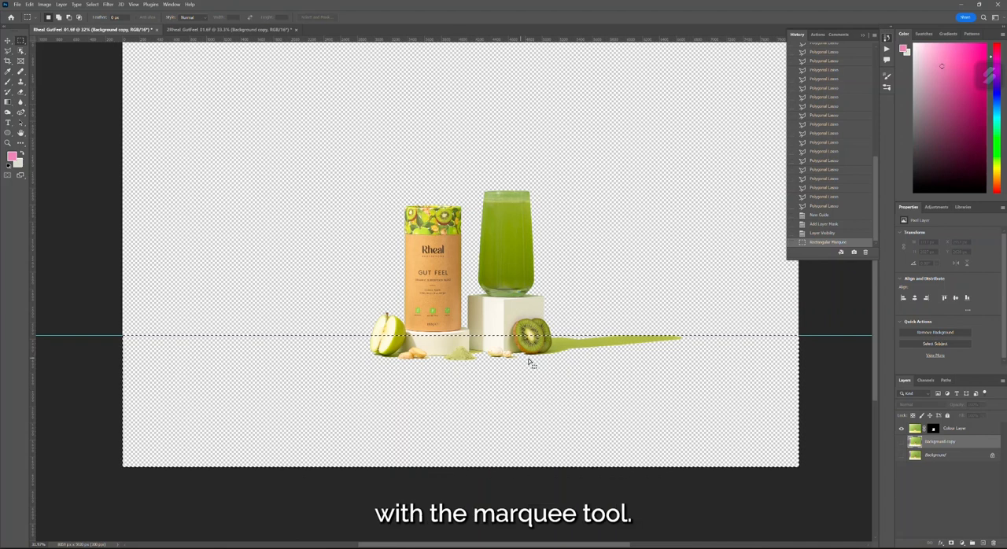
- Fill the selected floor area with a solid colour fill layer using the hex colour #bbcd3f
click(962, 543)
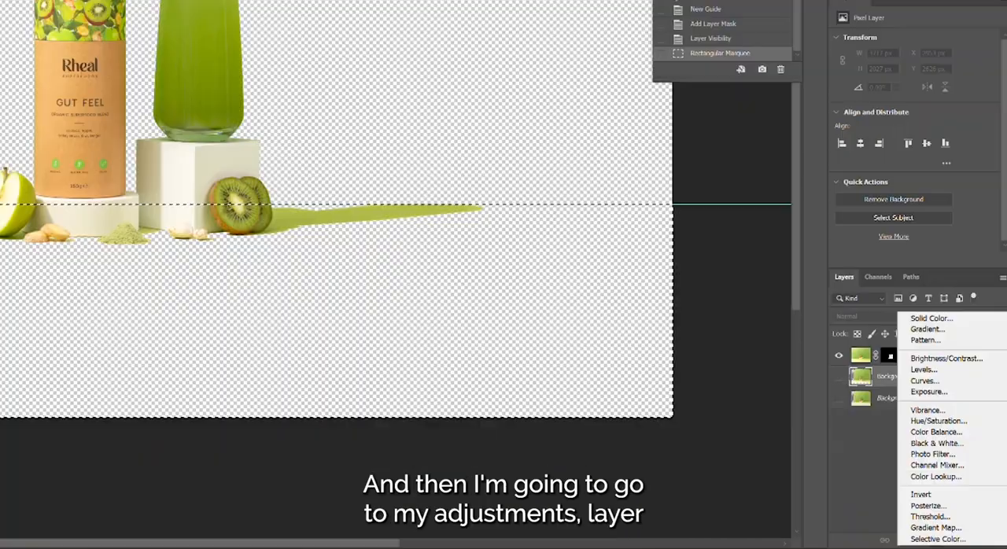
click(917, 545)
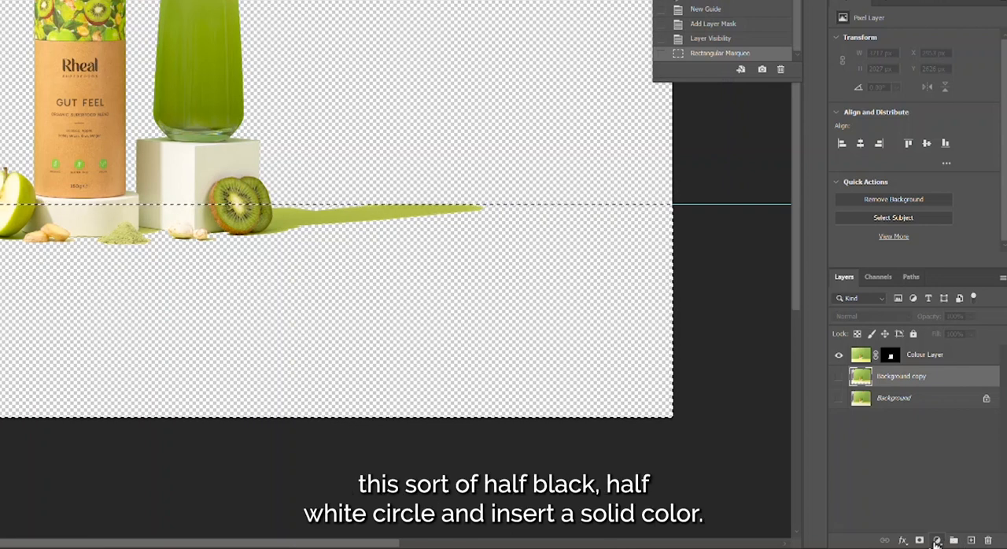
click(936, 543)
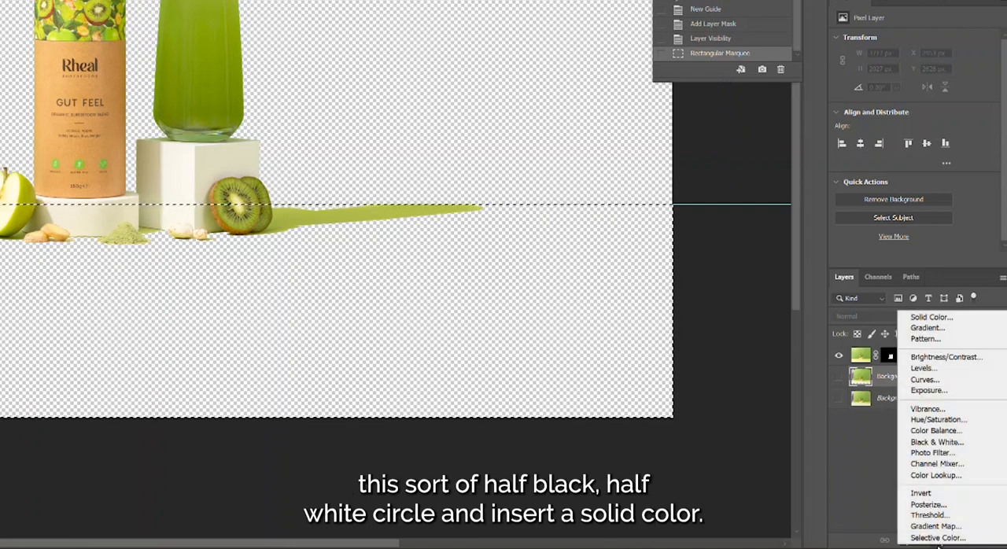
click(932, 317)
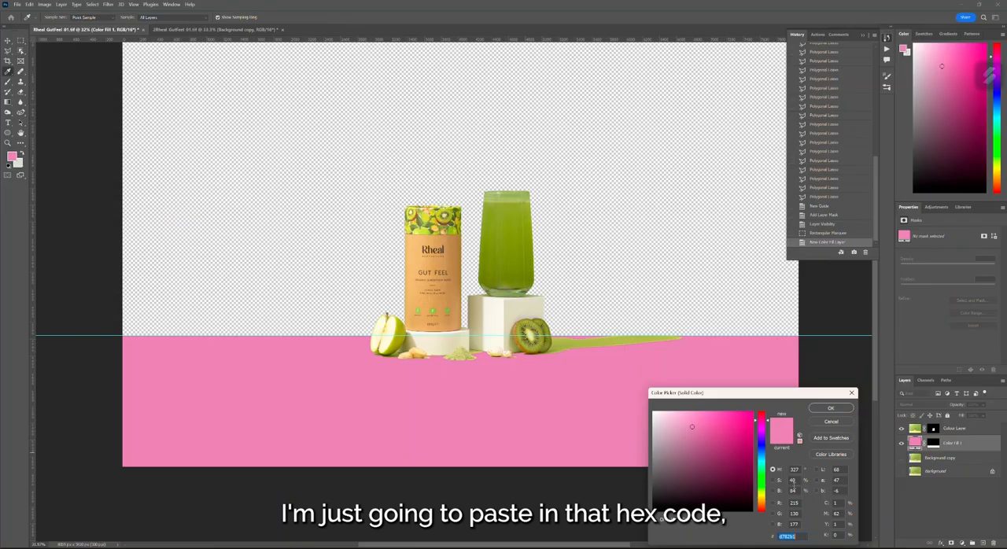
text(bbcd3f)
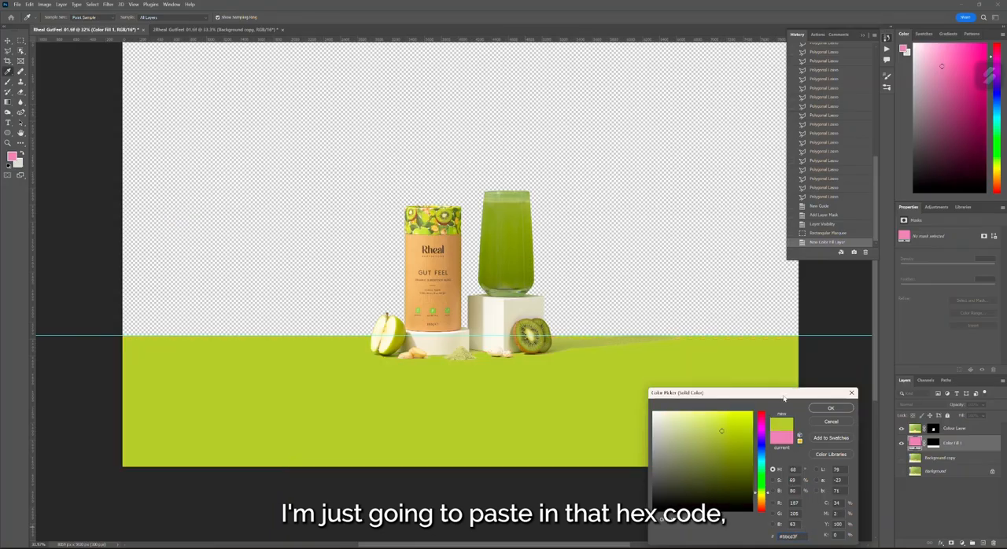
click(833, 410)
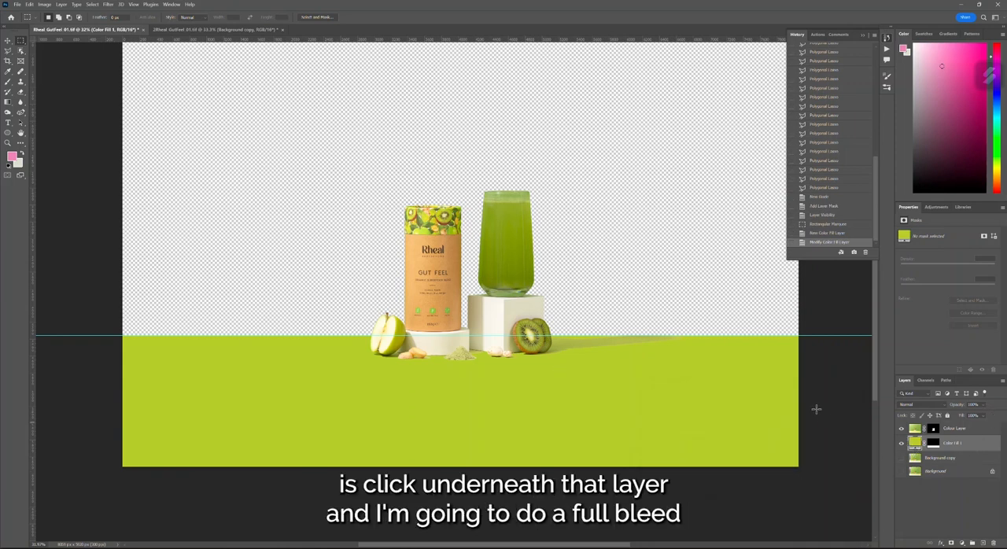
- Make Background copy the active layer again and marquee-select the entire canvas
click(938, 459)
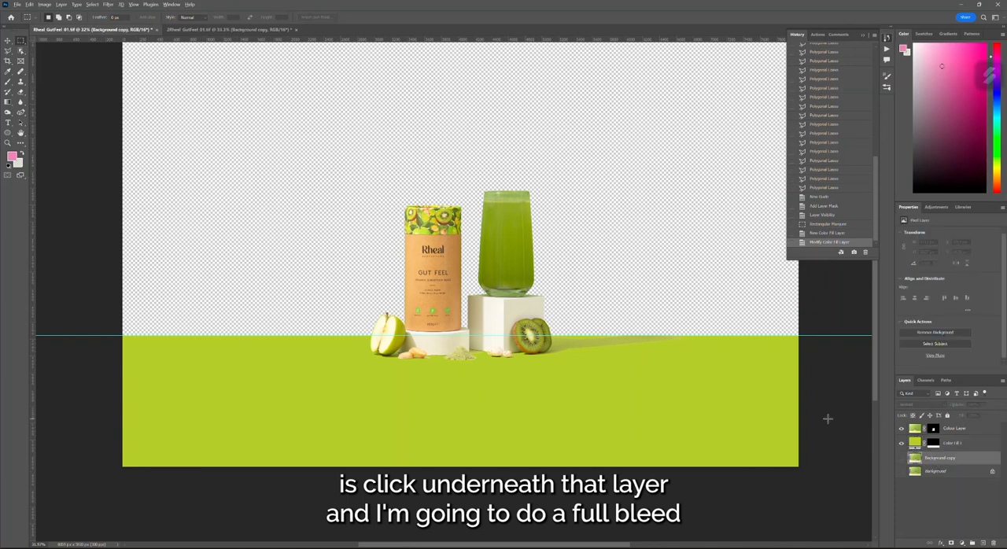
scroll(266, 160, down, 3)
drag(203, 98, 714, 475)
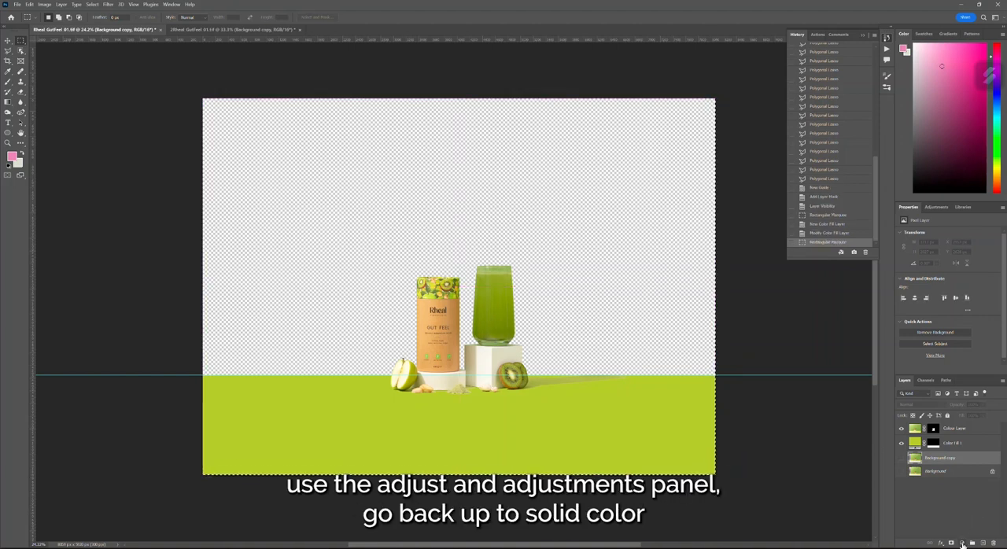
- Add a full-canvas solid colour fill layer beneath the floor colour using the hex colour #89b53e
click(962, 543)
click(959, 402)
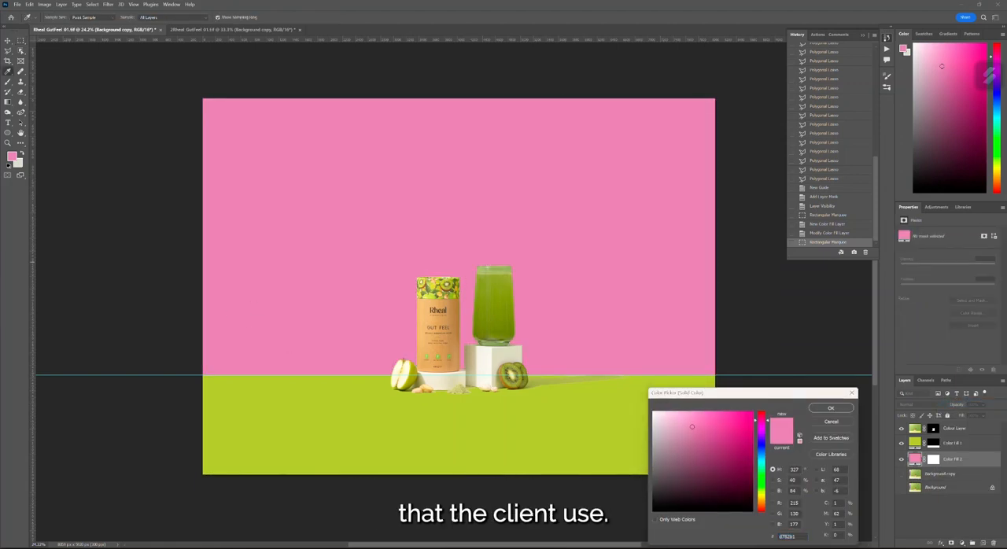
double_click(781, 538)
text(89b63a)
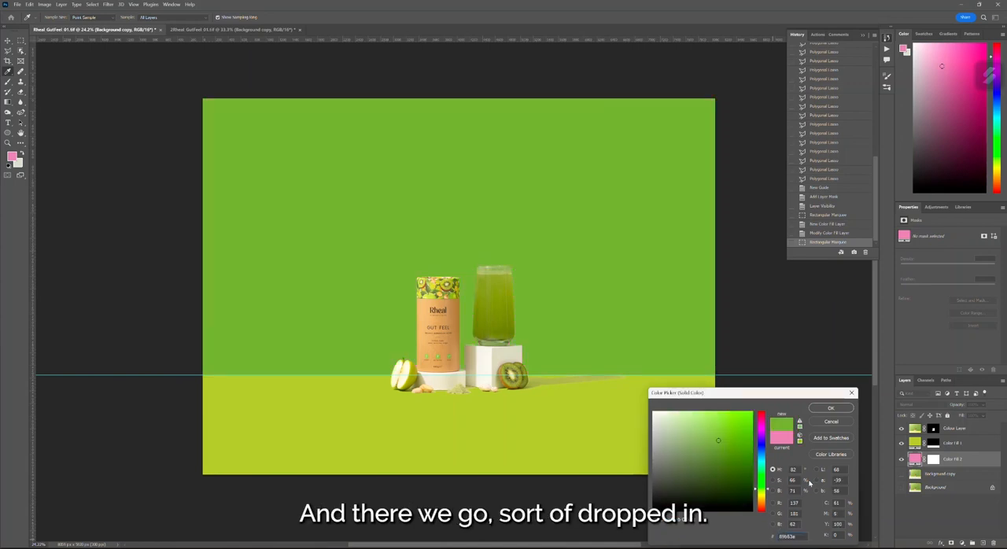
key(Return)
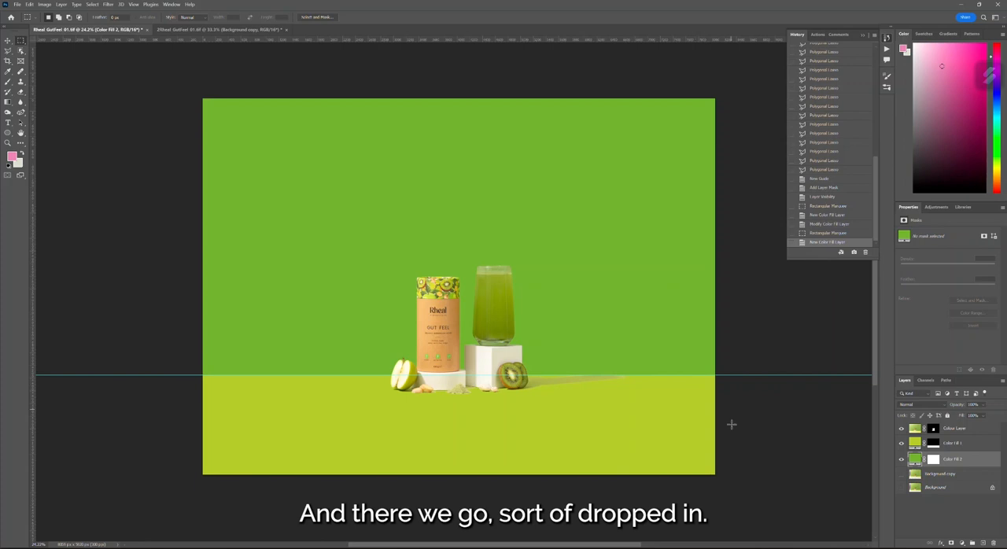
- Switch to the Move tool and hide the horizon guide
scroll(517, 402, up, 2)
scroll(516, 402, up, 2)
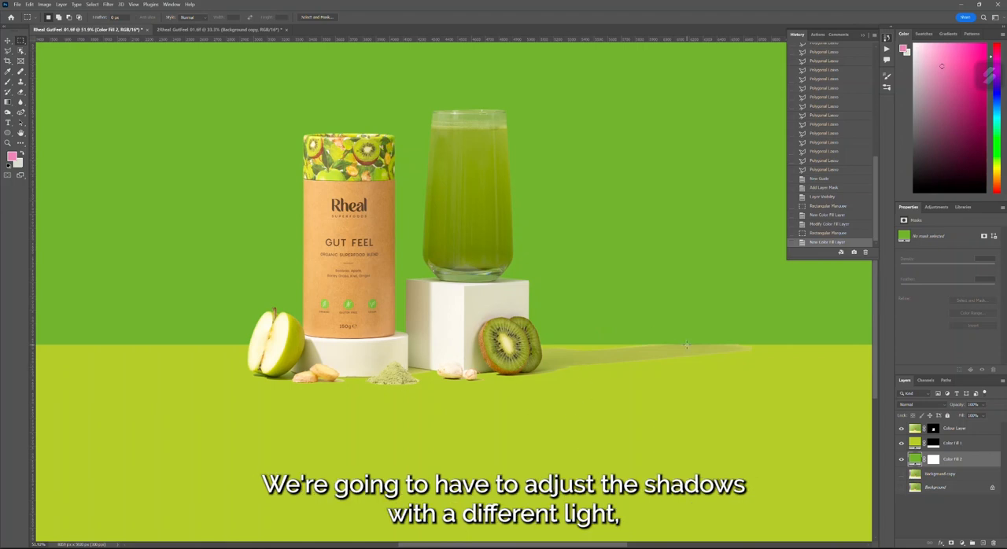
key(v)
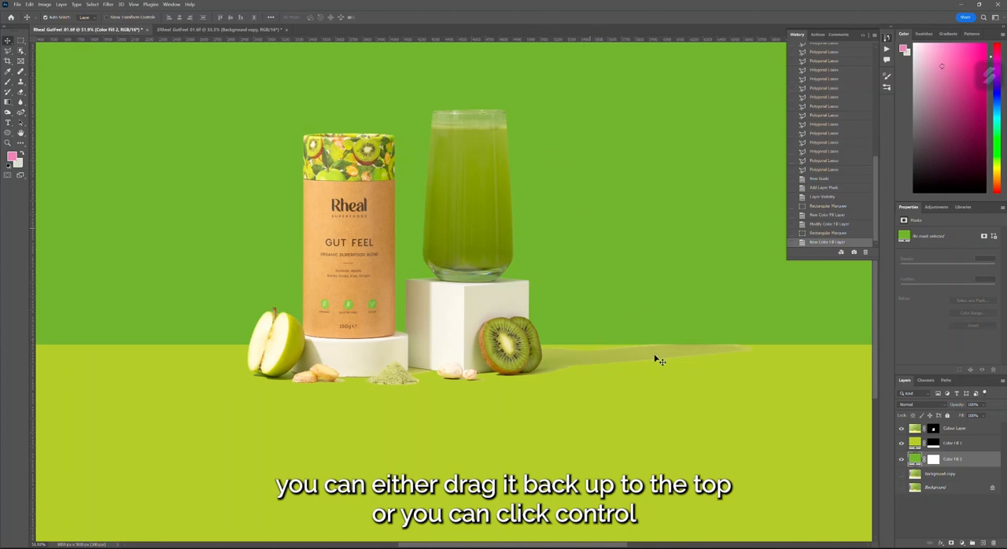
key(ctrl)
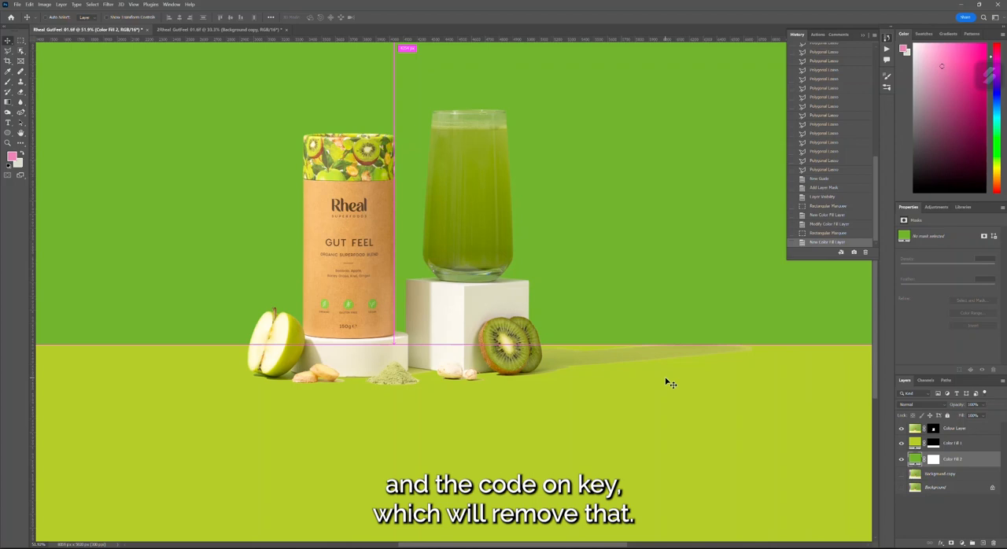
scroll(492, 377, down, 3)
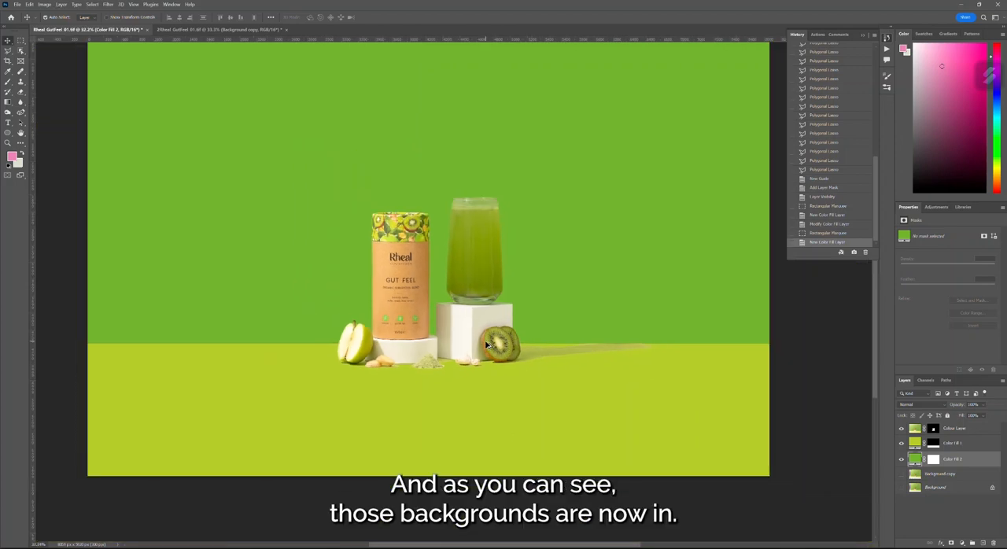
- Convert the darker green backdrop fill layer, Color Fill 2, to a smart object
scroll(551, 366, up, 2)
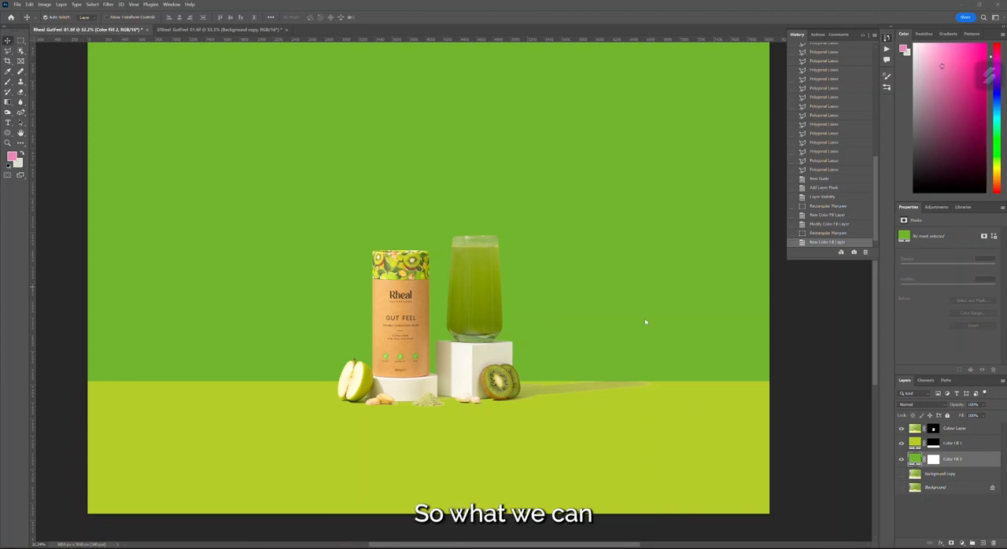
scroll(308, 292, up, 2)
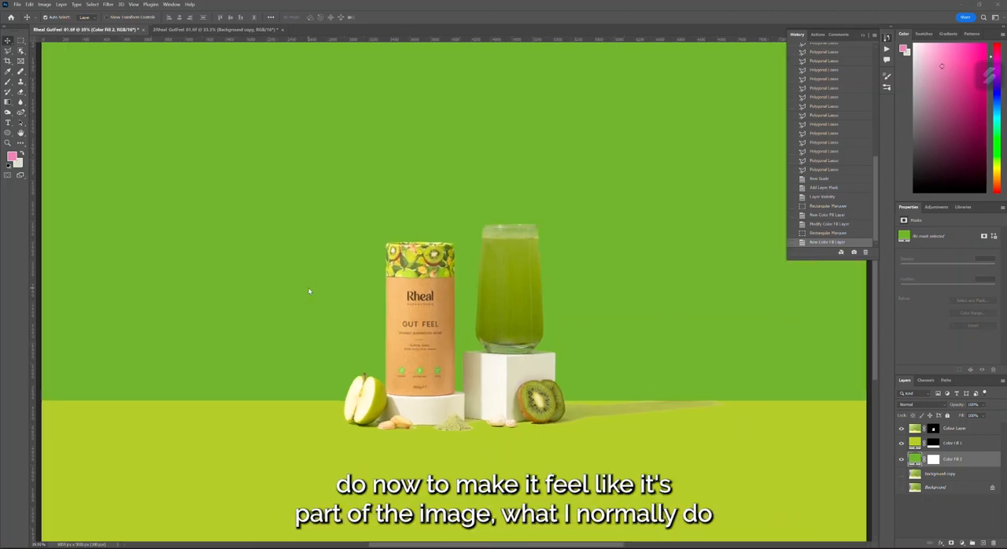
scroll(630, 401, up, 2)
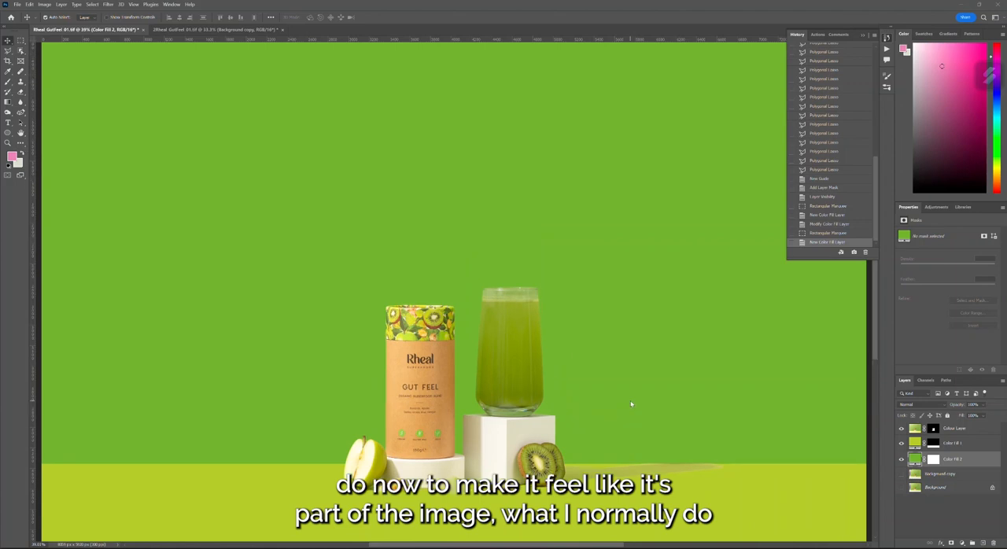
scroll(621, 233, down, 1)
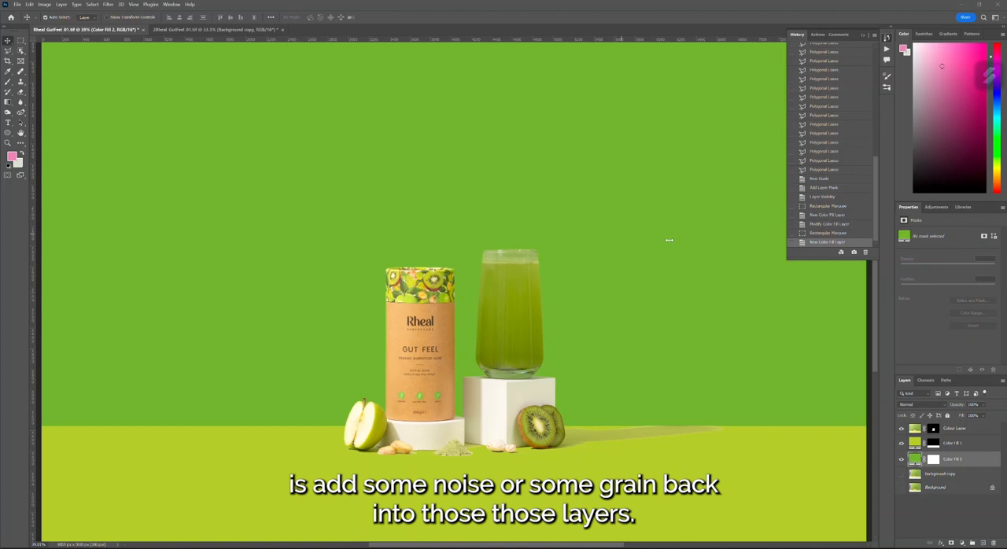
scroll(737, 481, down, 1)
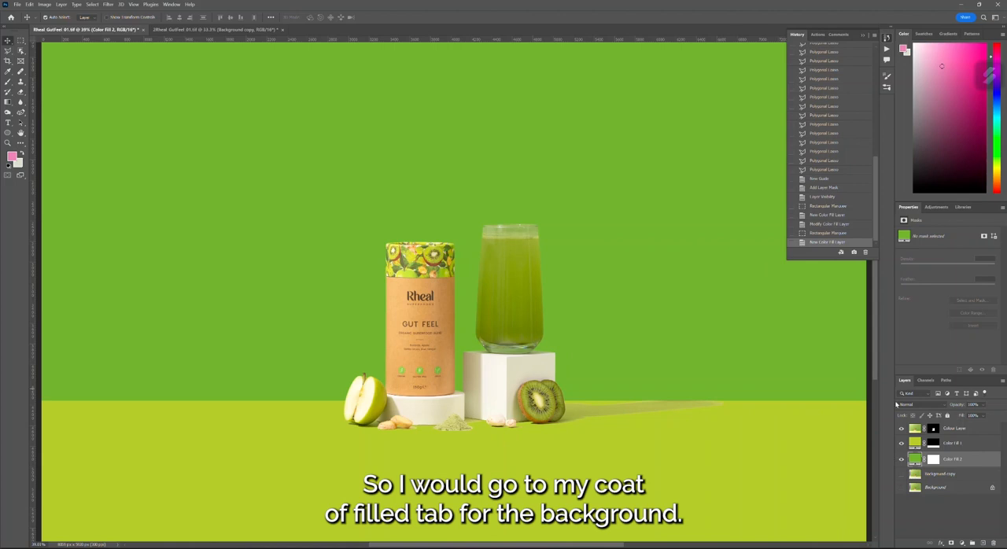
right_click(962, 467)
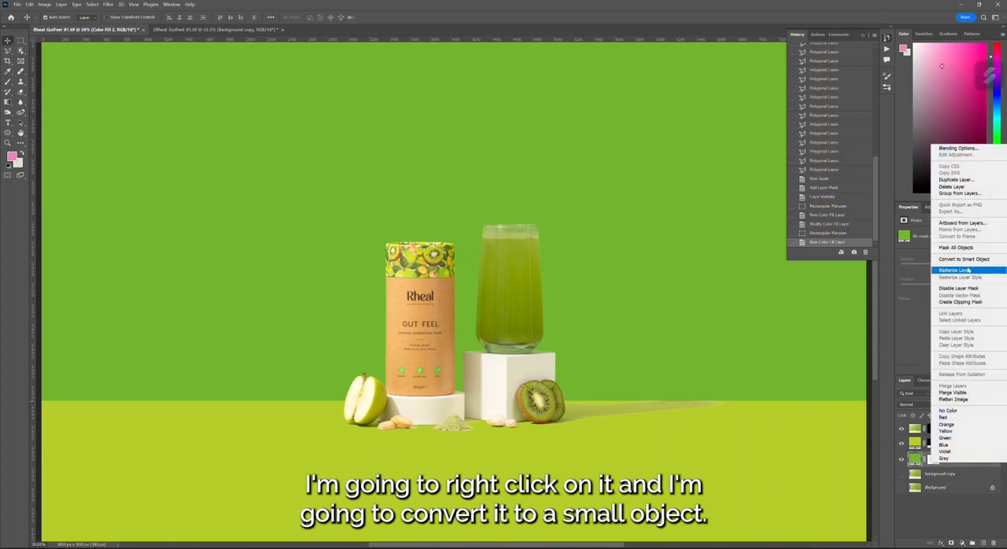
click(964, 263)
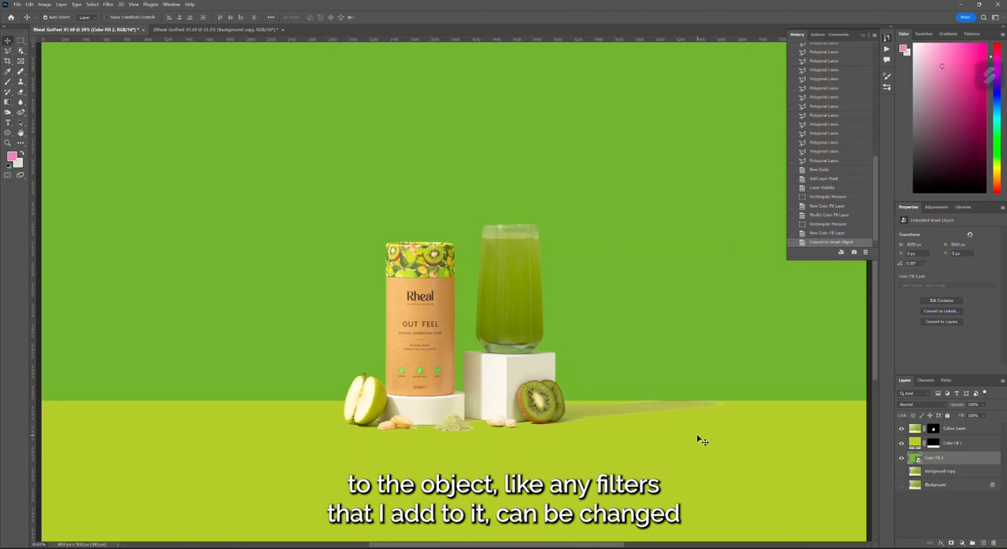
- Convert the lime floor fill layer, Color Fill 1, to a smart object
scroll(690, 299, up, 2)
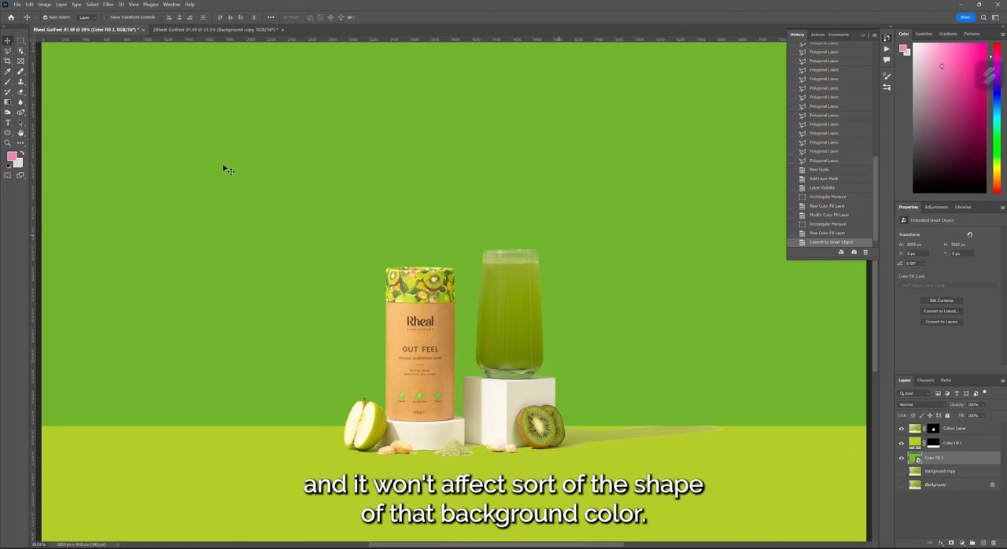
scroll(657, 261, down, 2)
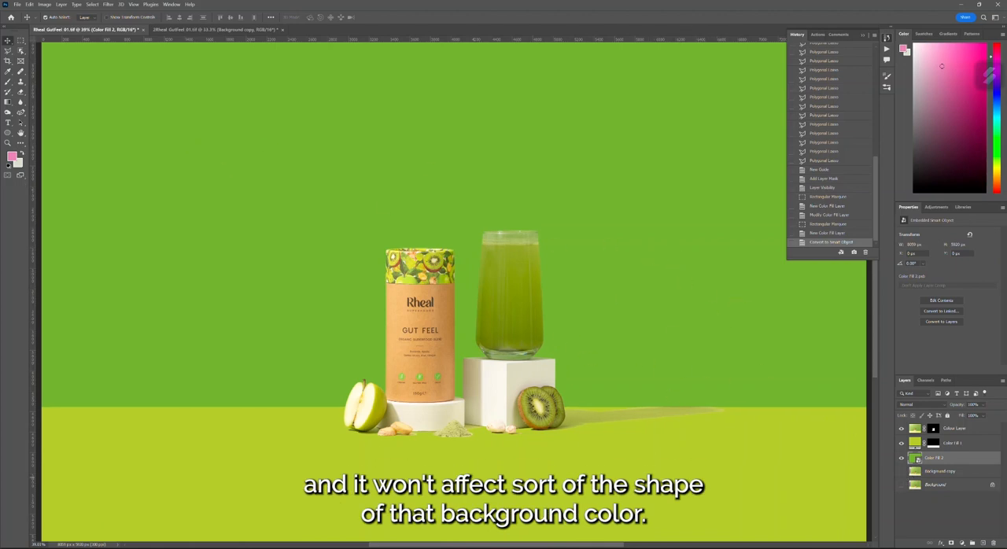
click(965, 445)
right_click(965, 445)
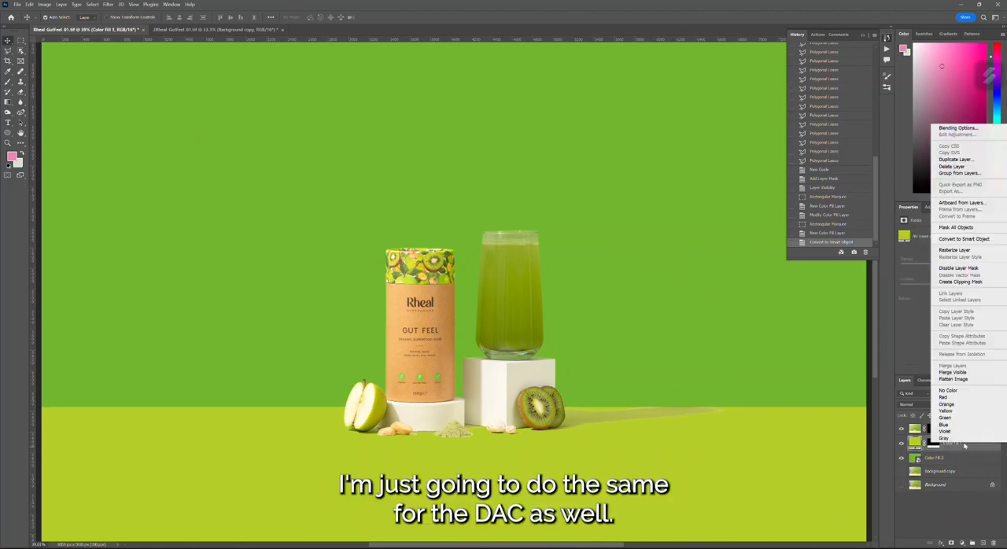
click(979, 240)
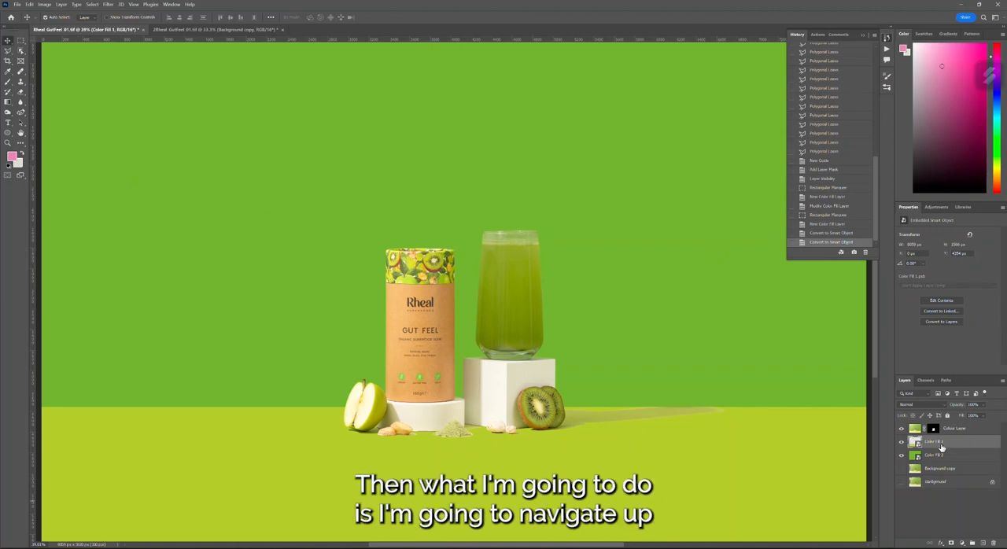
- Add noise to the lime Color Fill 1 smart object at 3% with Gaussian distribution and Monochromatic off
scroll(550, 433, down, 3)
scroll(539, 431, up, 5)
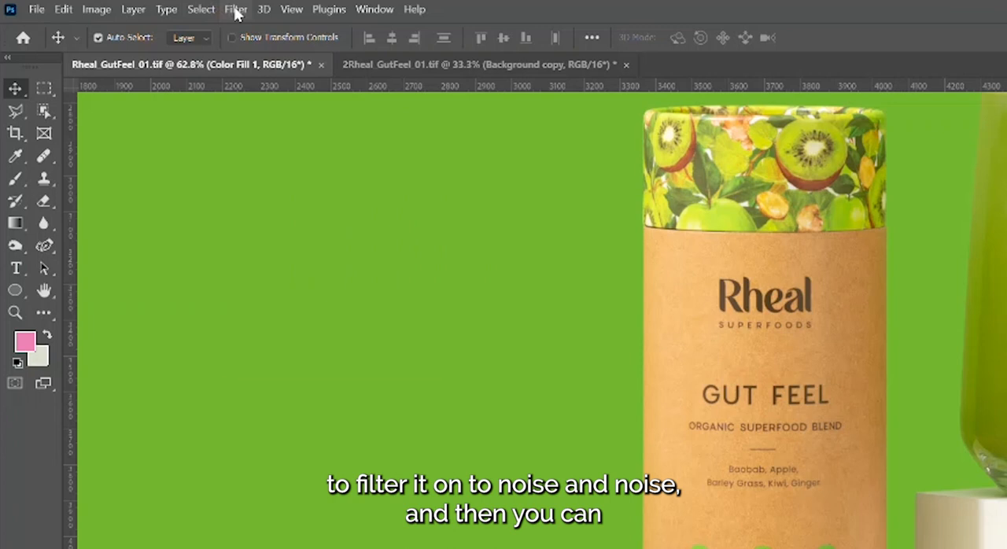
click(108, 5)
mouse_move(288, 265)
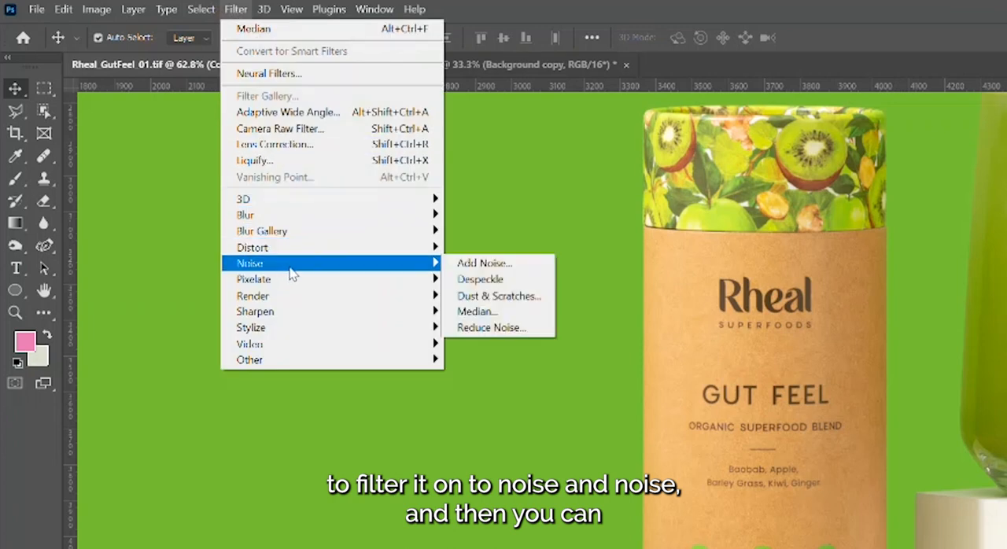
click(520, 268)
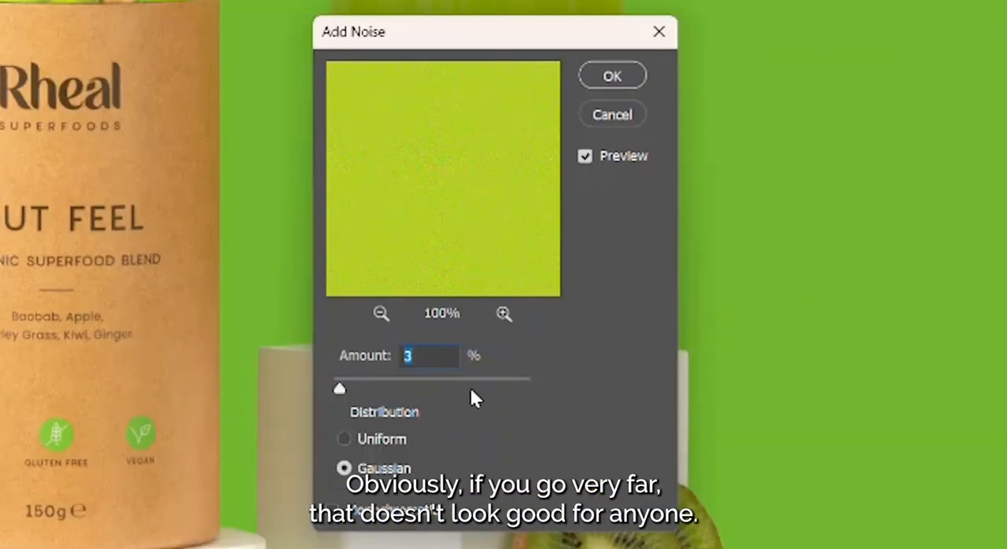
click(474, 388)
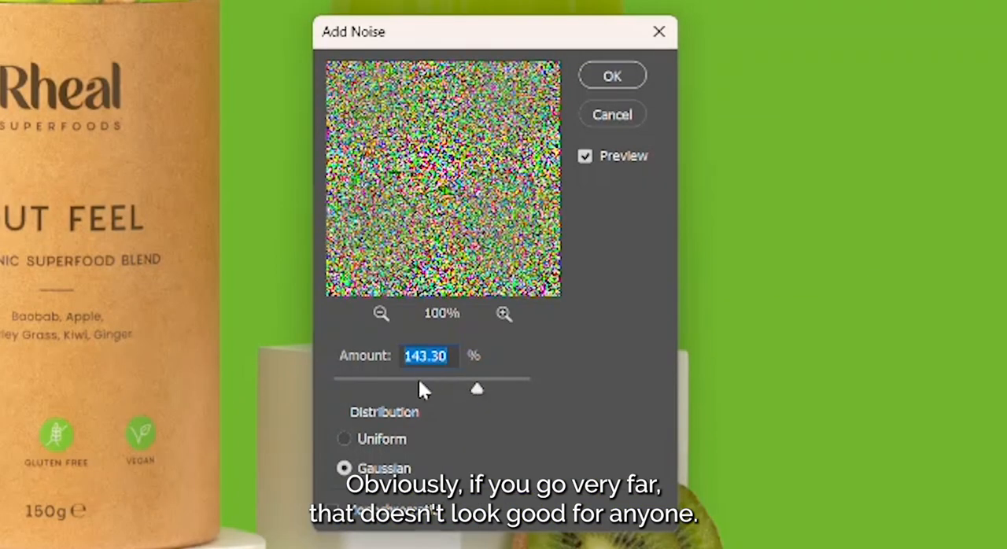
drag(417, 387, 333, 392)
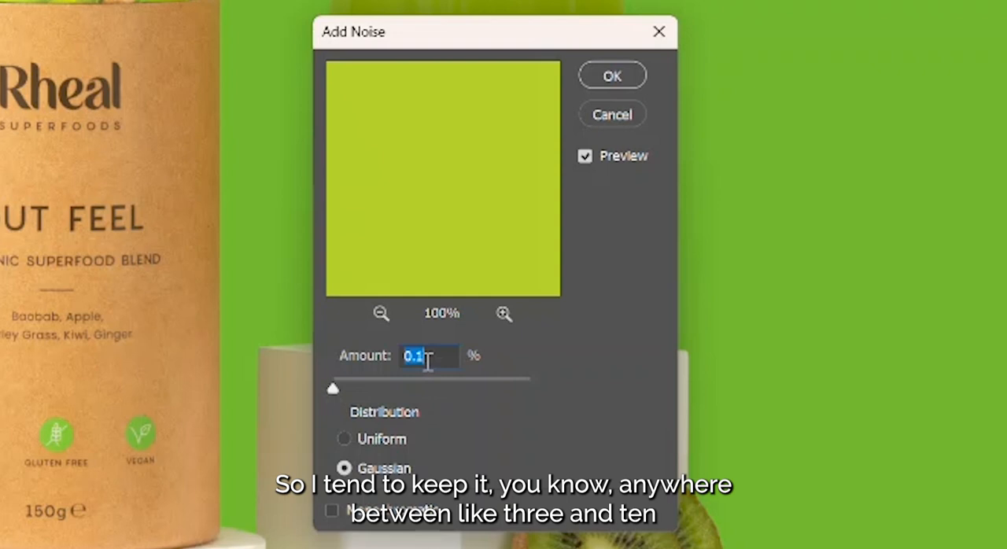
text(3)
click(660, 300)
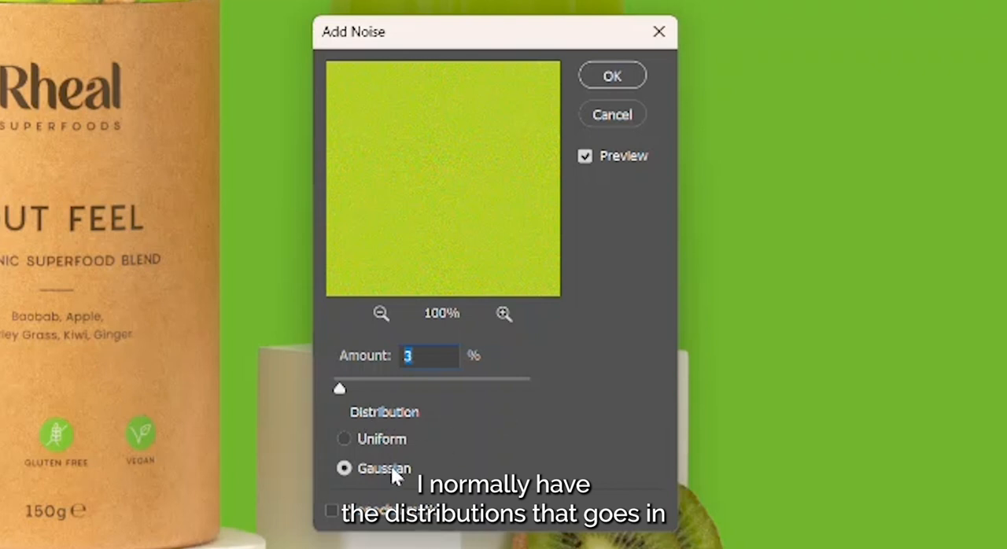
click(331, 511)
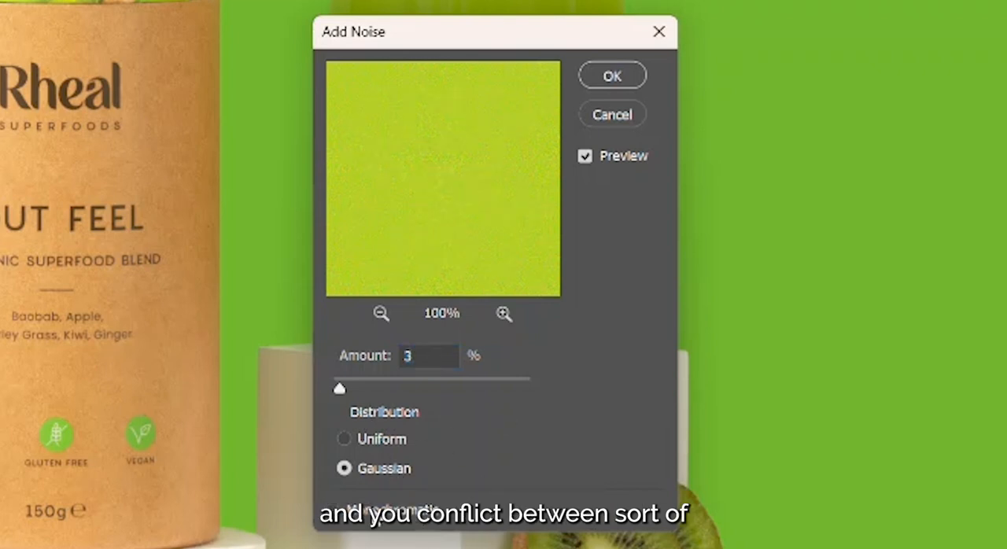
click(376, 513)
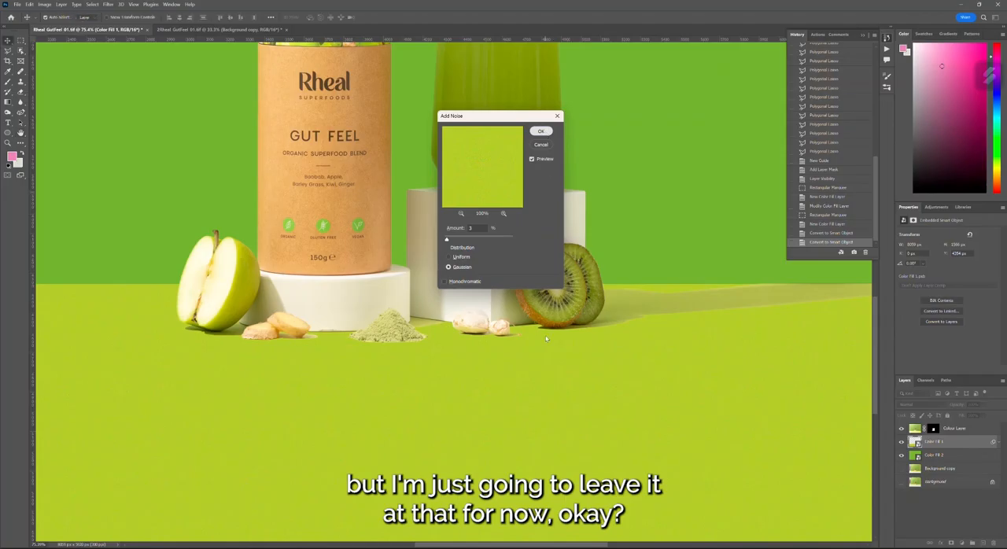
click(625, 76)
scroll(555, 359, up, 3)
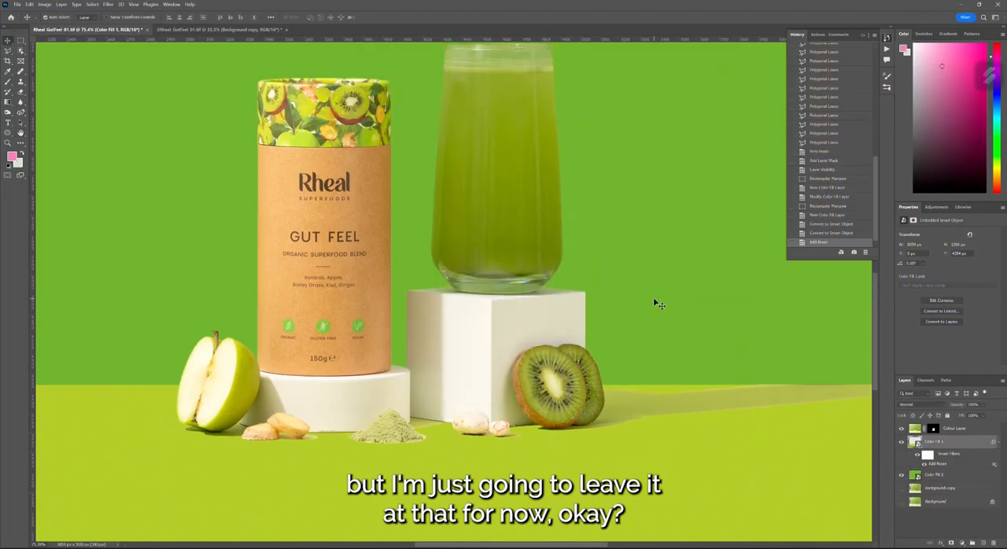
- Repeat the Add Noise filter with the same 3% Gaussian settings on the darker green Color Fill 2 layer
scroll(656, 301, down, 2)
scroll(660, 291, up, 1)
click(949, 477)
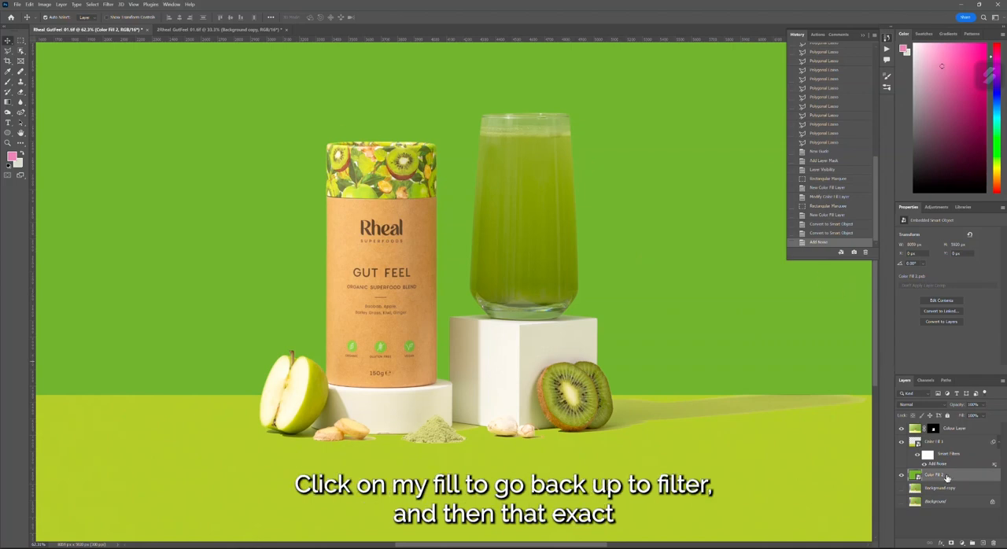
click(113, 3)
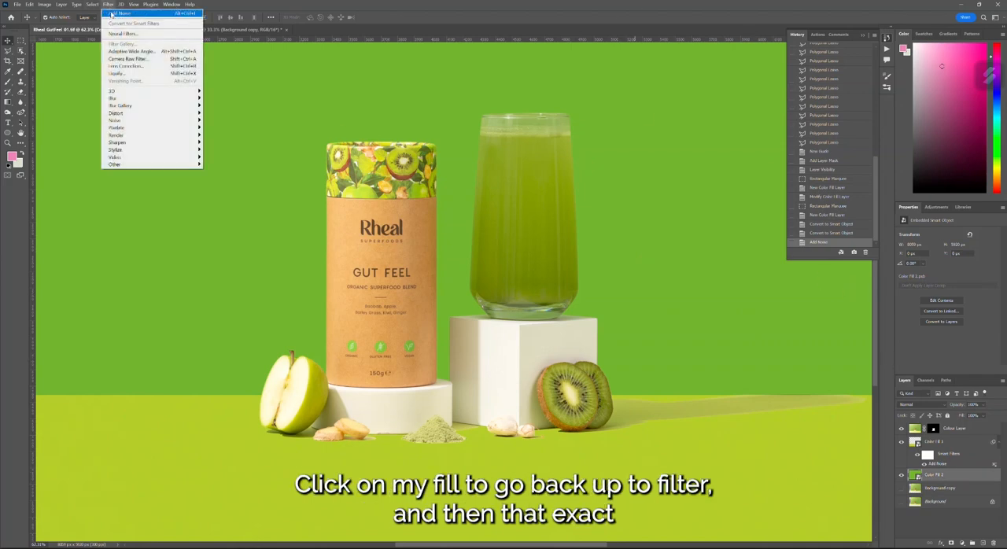
mouse_move(109, 4)
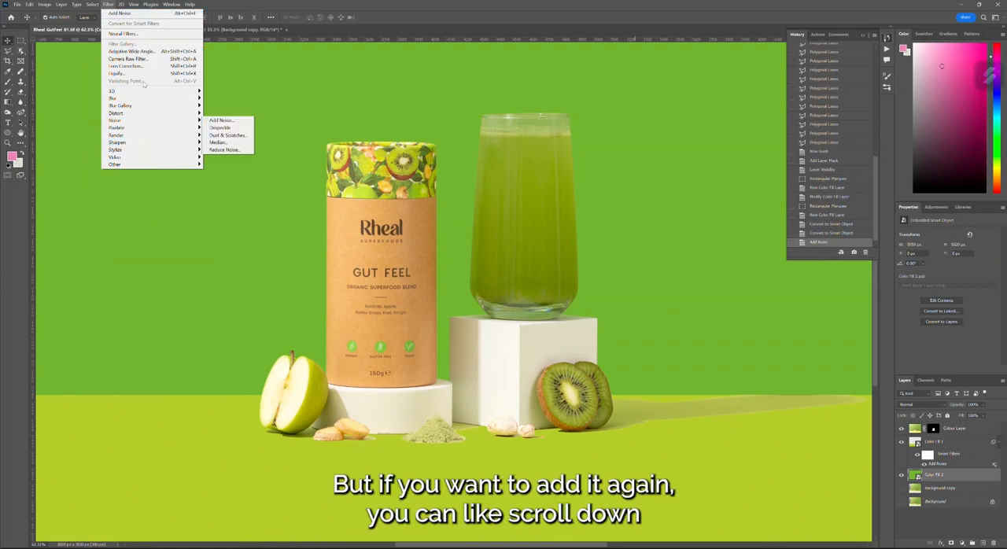
mouse_move(143, 123)
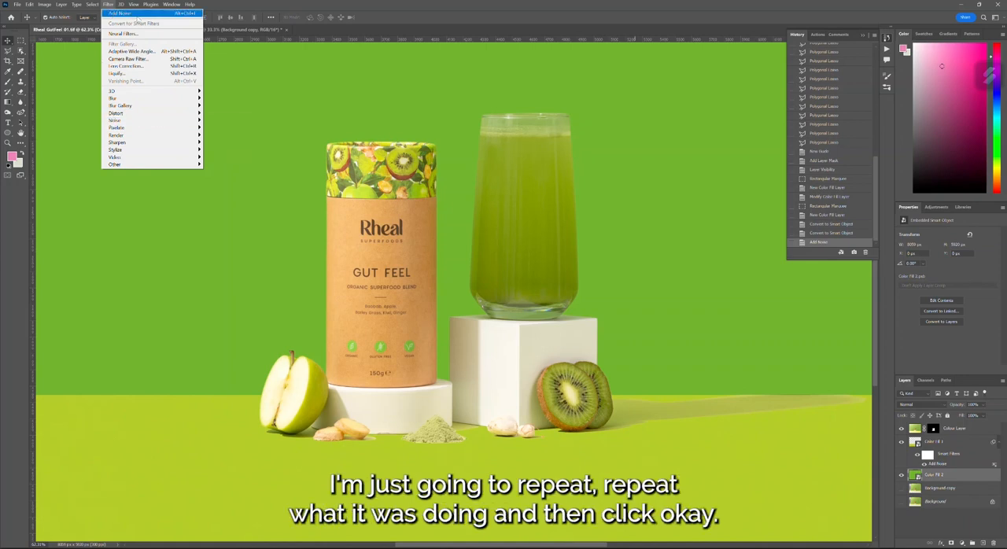
click(137, 14)
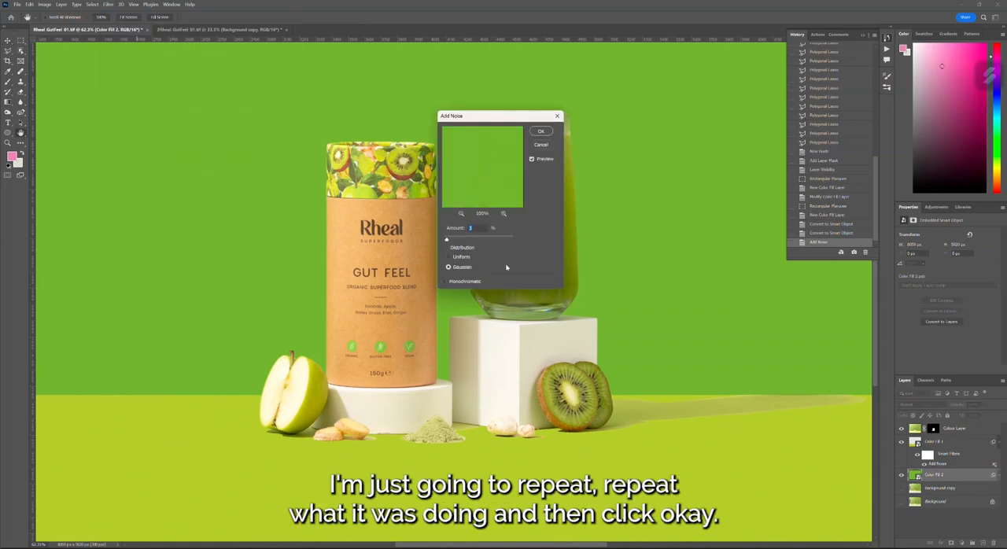
click(539, 134)
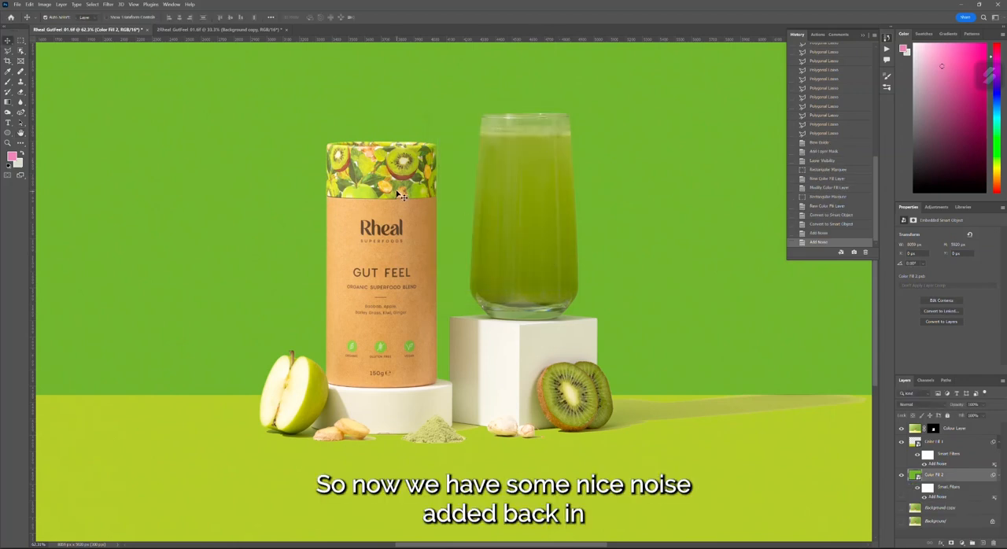
- Inspect the noise across the backdrop and check the Add Noise smart filter settings on Color Fill 2
scroll(407, 194, up, 2)
scroll(704, 357, down, 3)
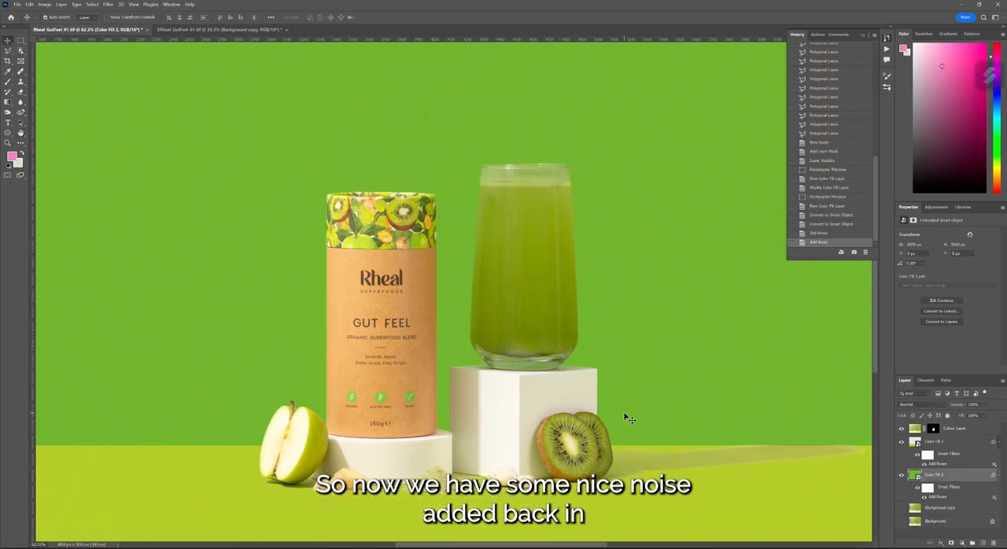
scroll(628, 417, down, 3)
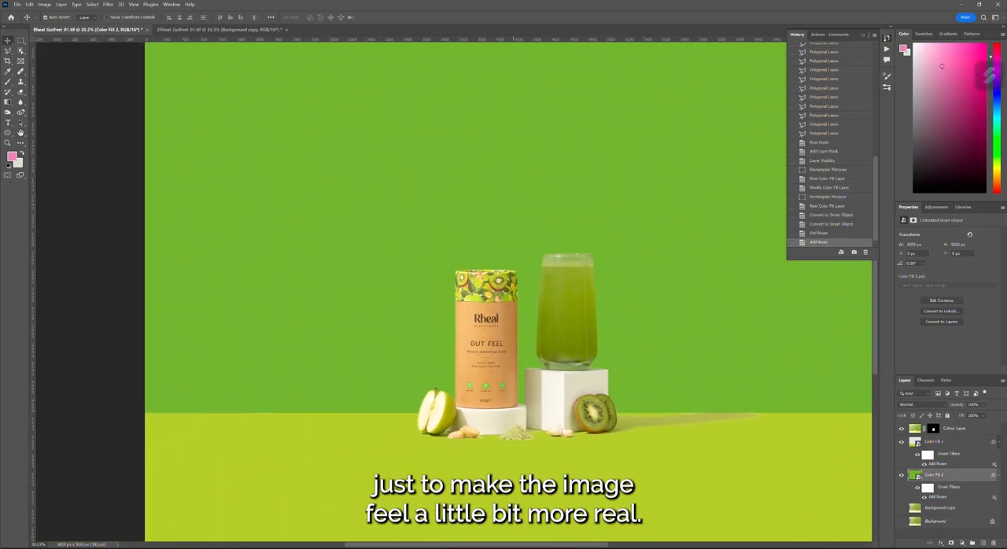
drag(494, 545, 513, 545)
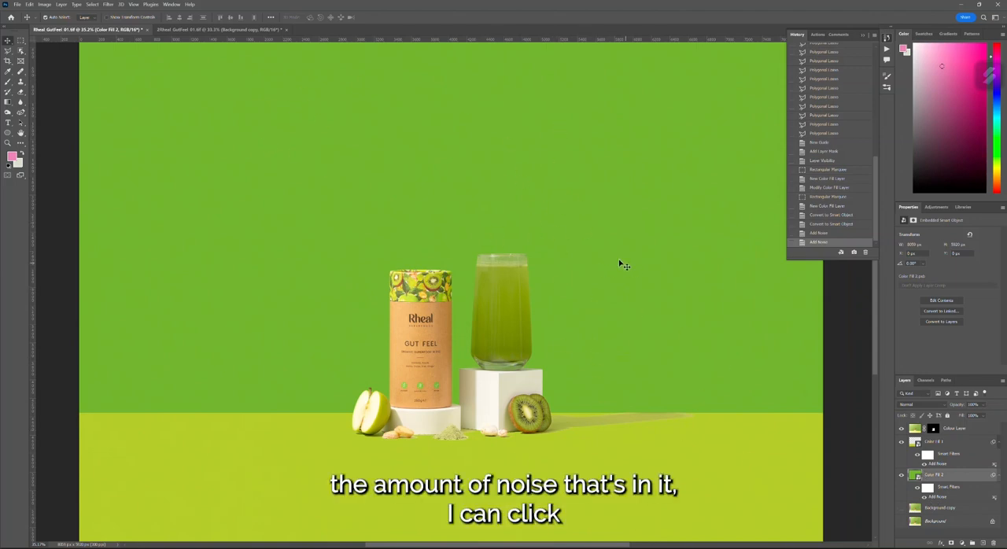
double_click(934, 497)
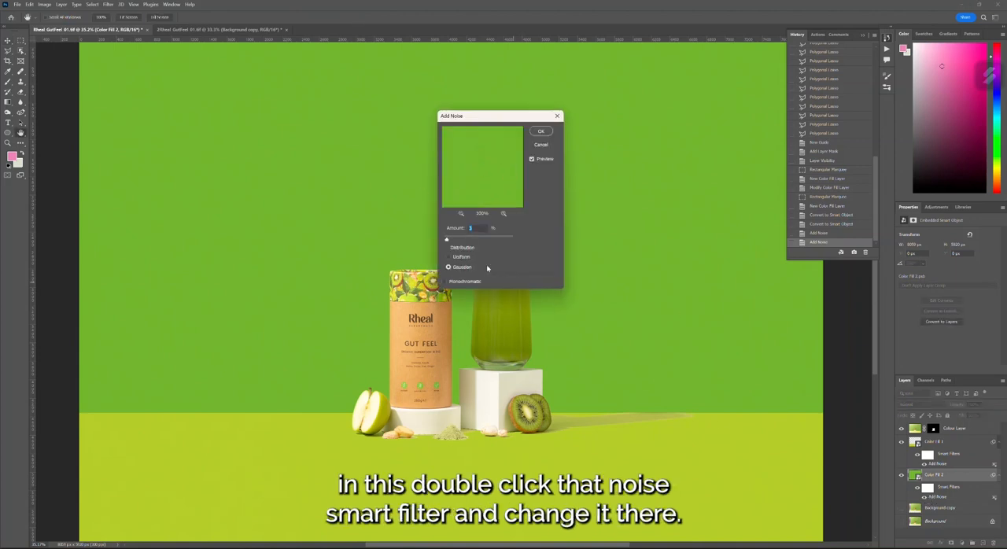
click(557, 115)
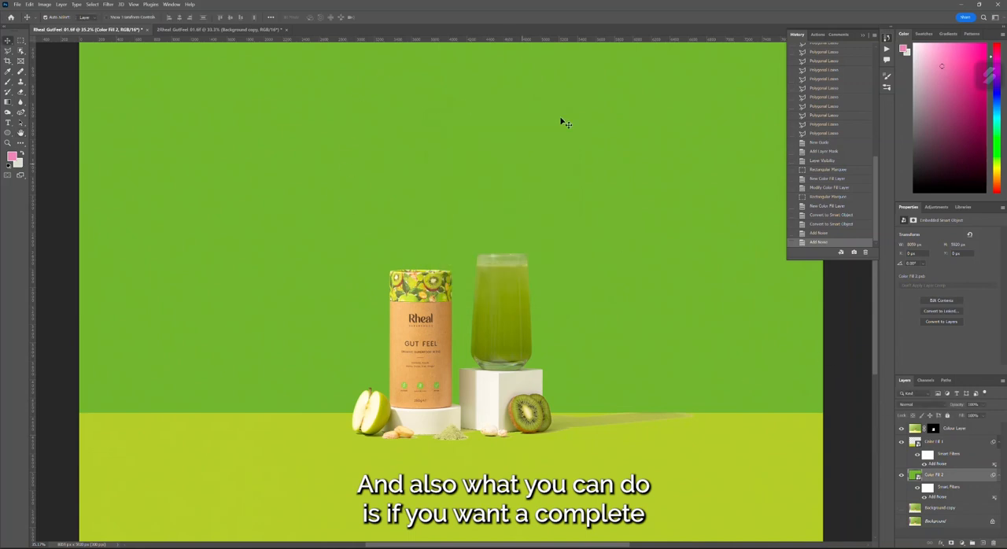
- Open the Color Fill 2 smart object's contents, recolour its fill to a more saturated green and save it
double_click(914, 476)
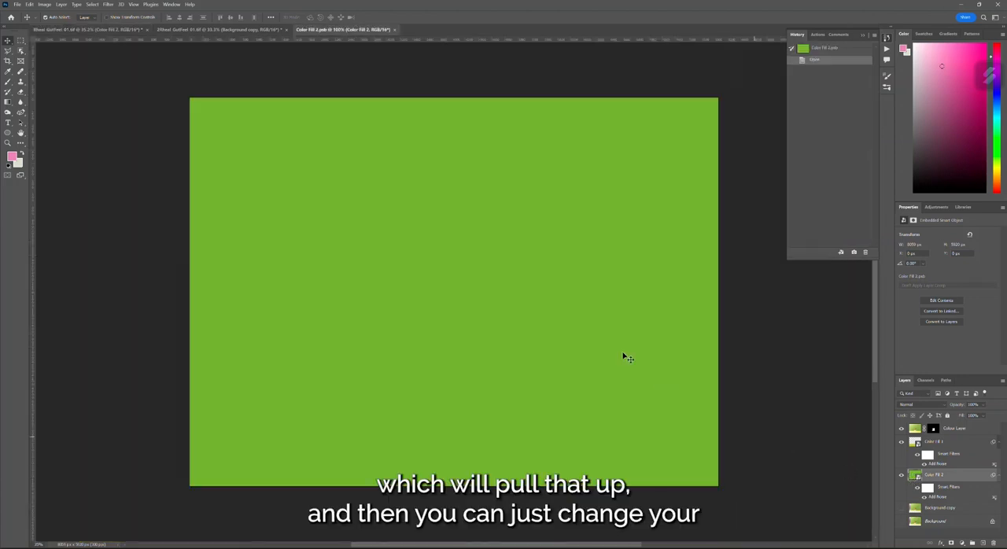
double_click(917, 432)
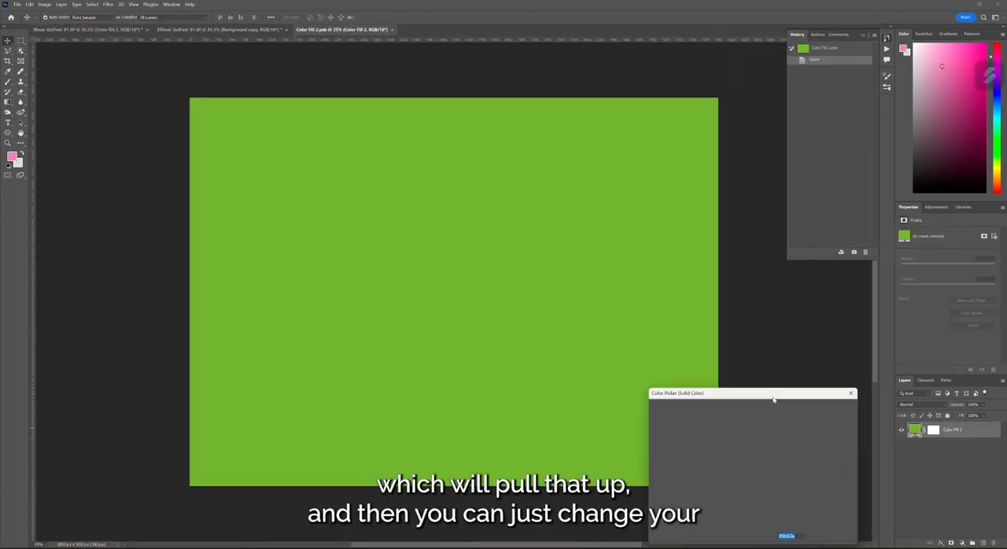
mouse_move(727, 440)
mouse_down()
mouse_move(733, 427)
mouse_move(742, 430)
mouse_up()
click(743, 431)
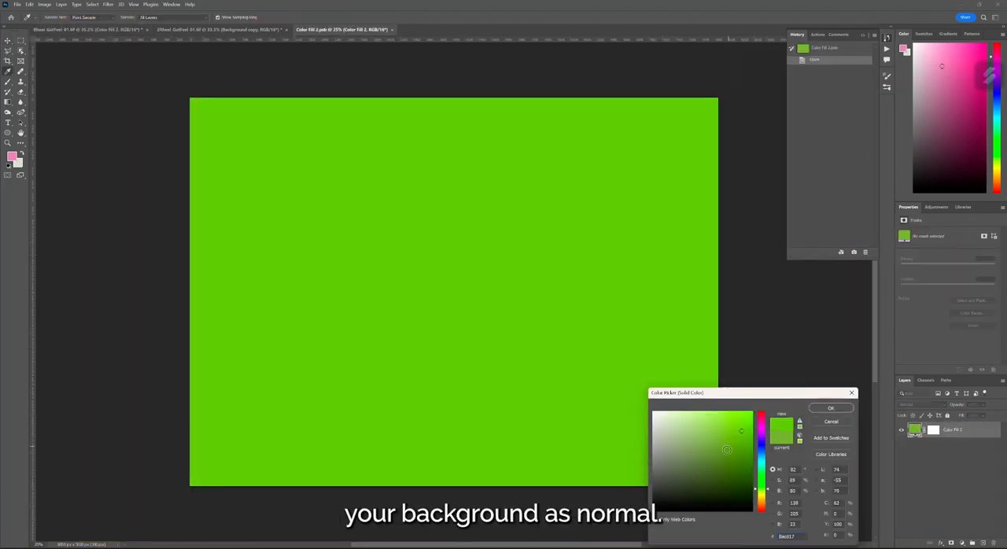
click(729, 456)
click(684, 415)
click(737, 426)
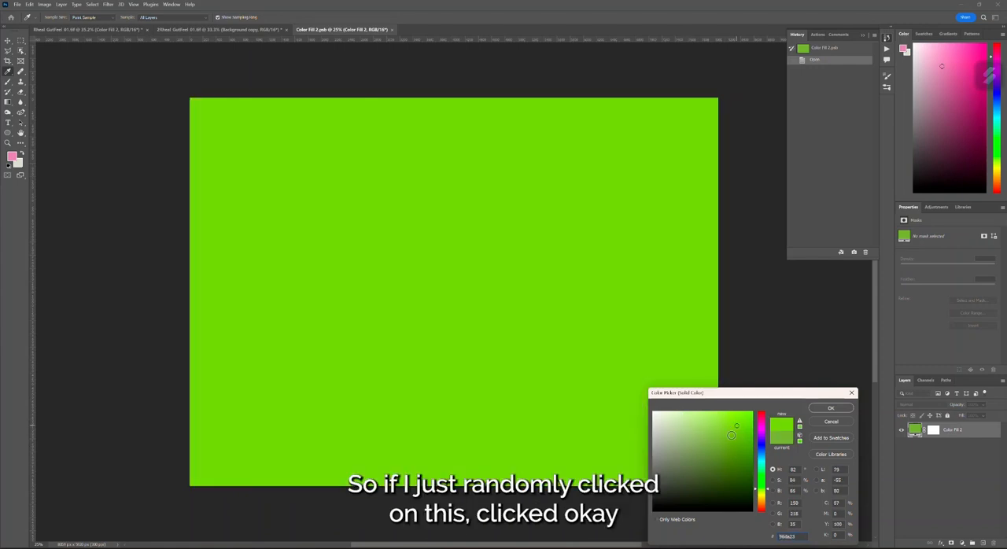
click(733, 440)
click(831, 408)
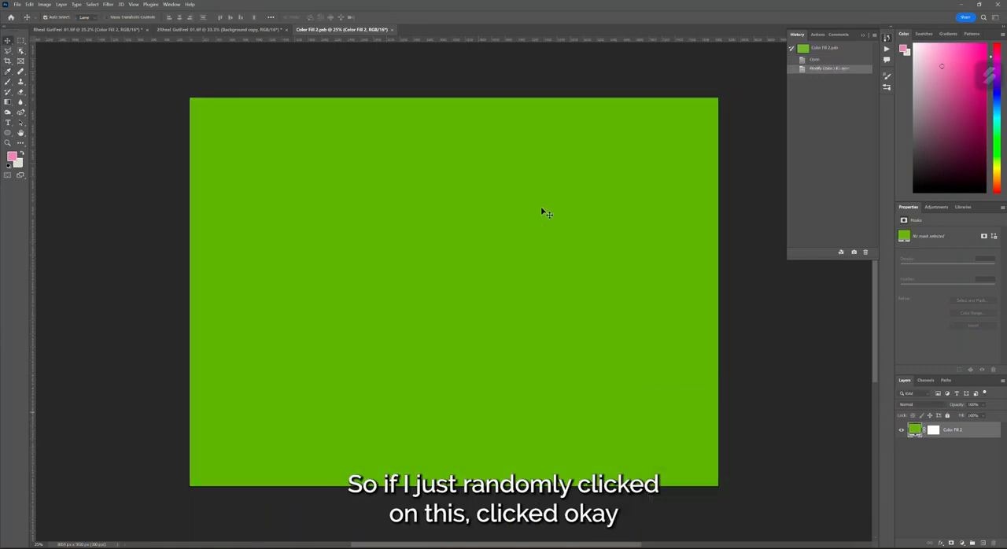
key(ctrl+s)
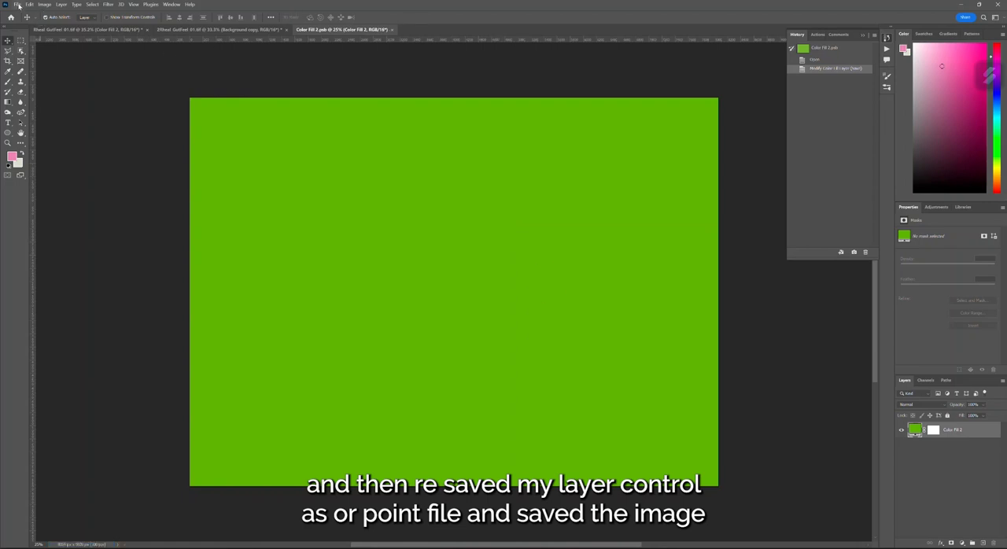
- Return to the product composite and revert its history to the second Add Noise state, undoing the smart object update
click(115, 30)
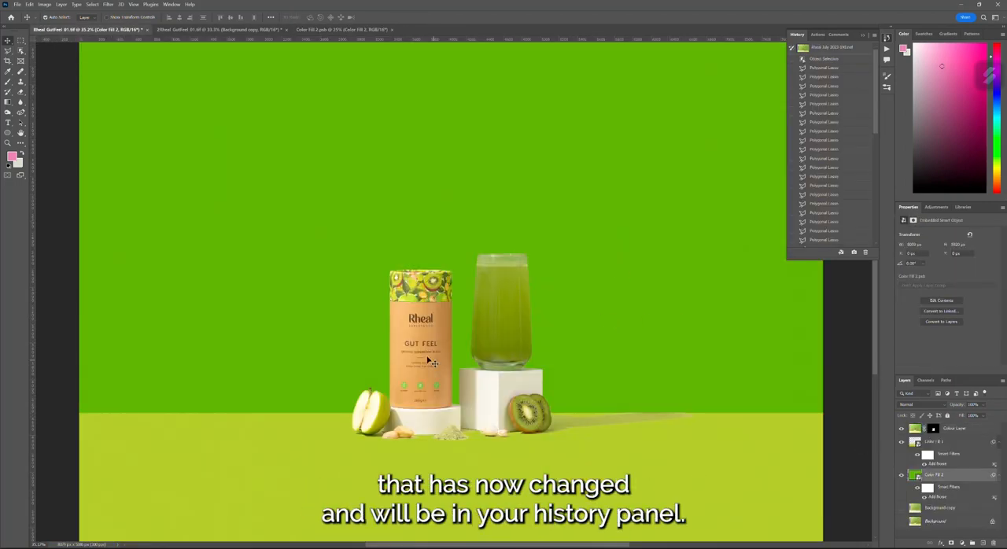
scroll(802, 140, down, 10)
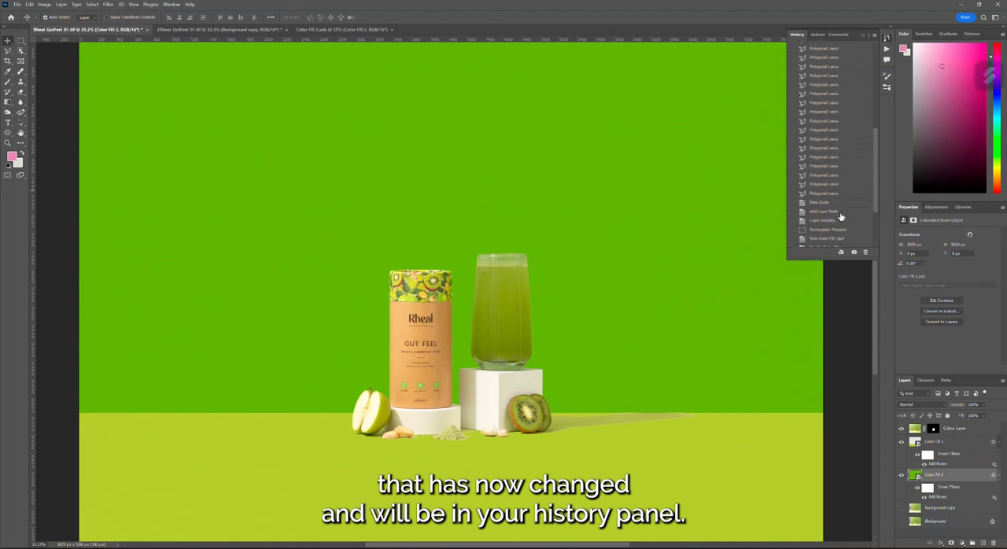
click(836, 235)
click(832, 243)
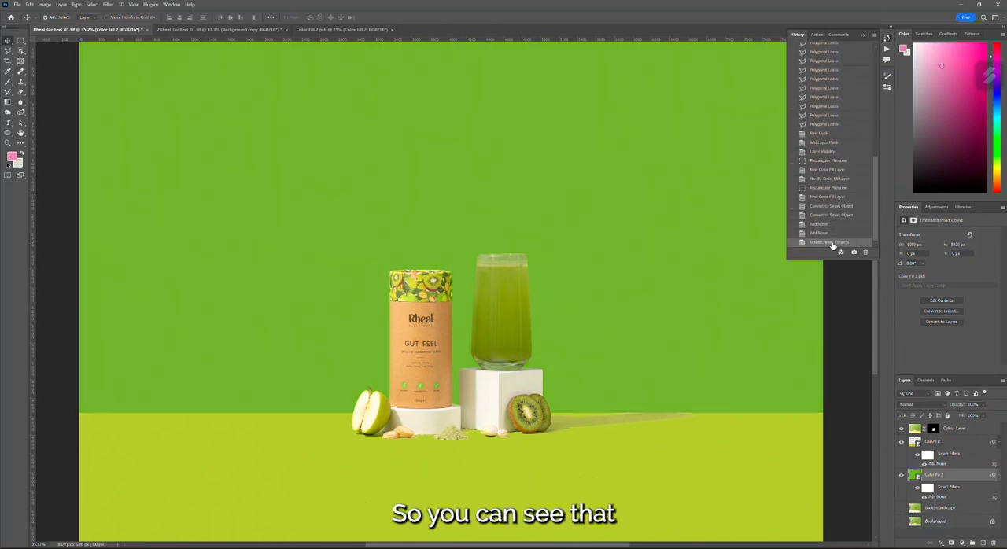
click(832, 234)
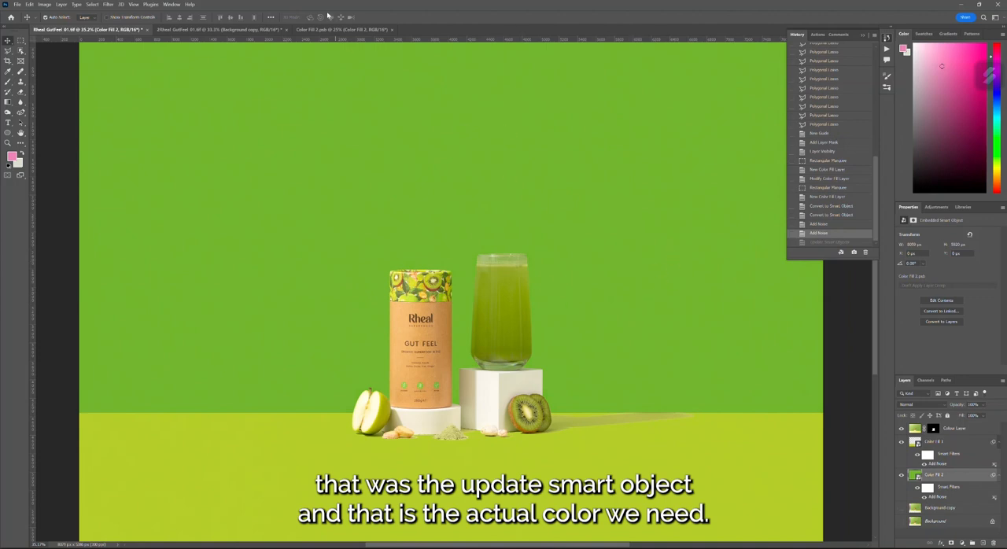
- Close the Color Fill 2 smart object document and save the product composite
click(393, 30)
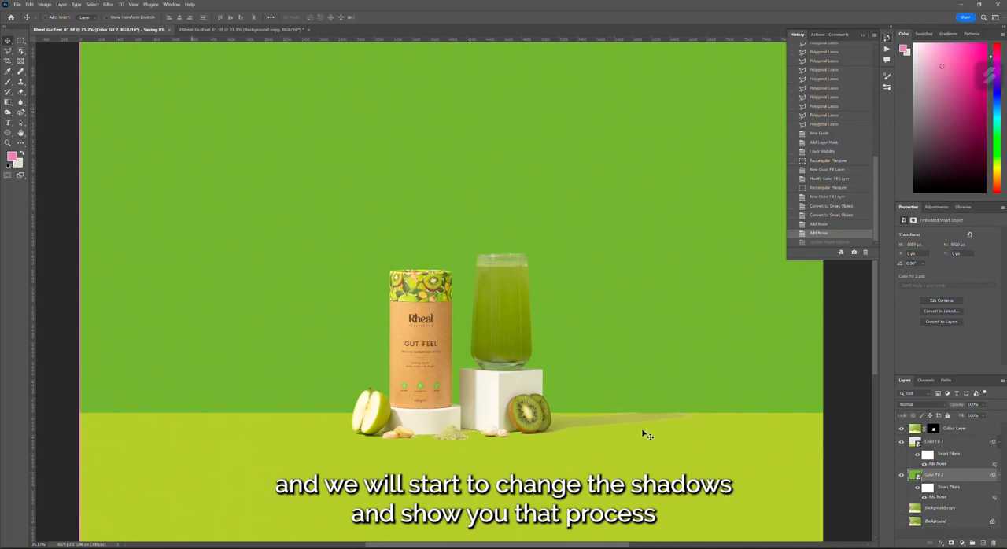
scroll(570, 449, down, 1)
key(ctrl+s)
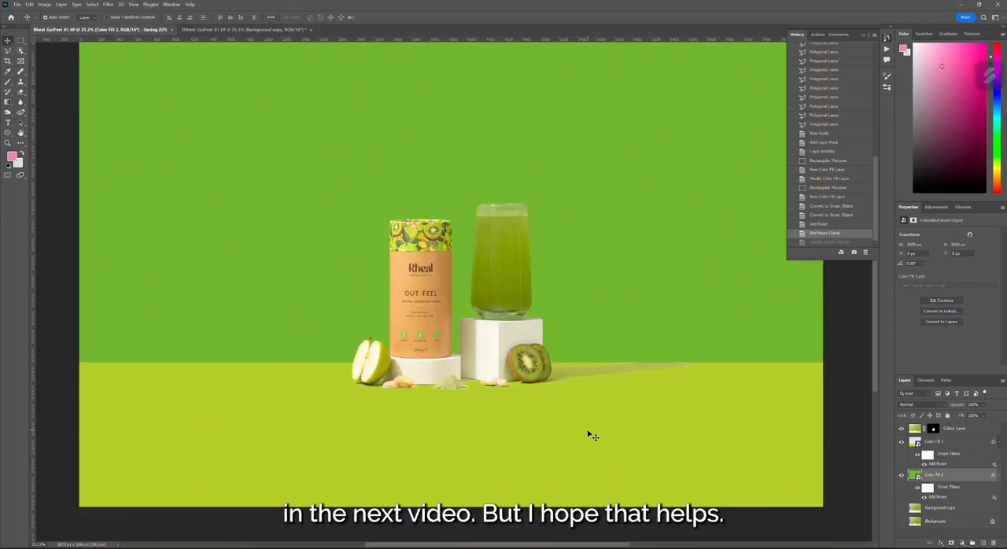